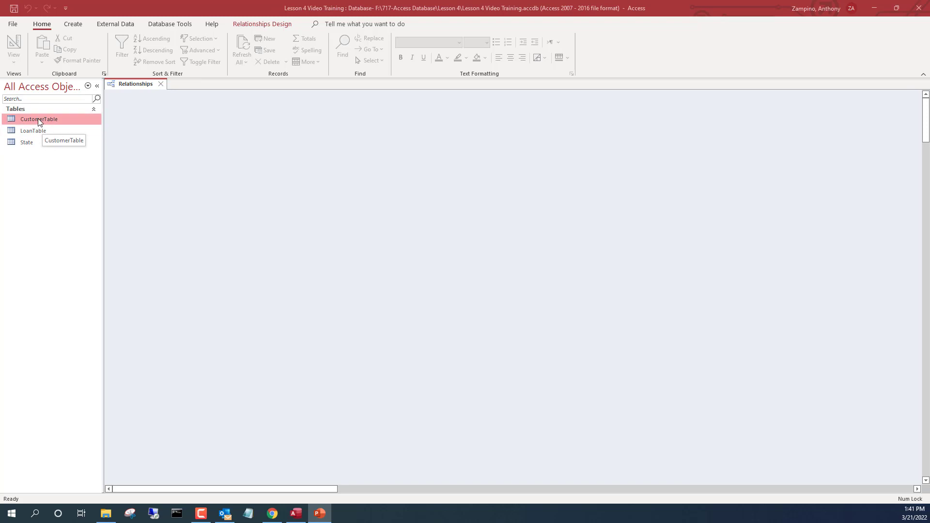
Select CustomerTable in the Navigation Pane's list of tables.
left_click(38, 118)
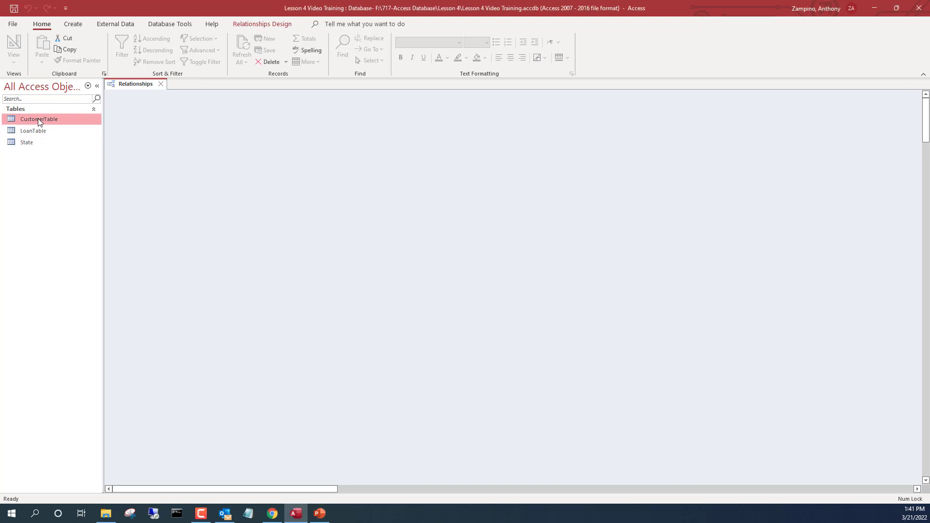
Open CustomerTable, keep OH as the first customer's State, then open LoanTable.
double_click(38, 118)
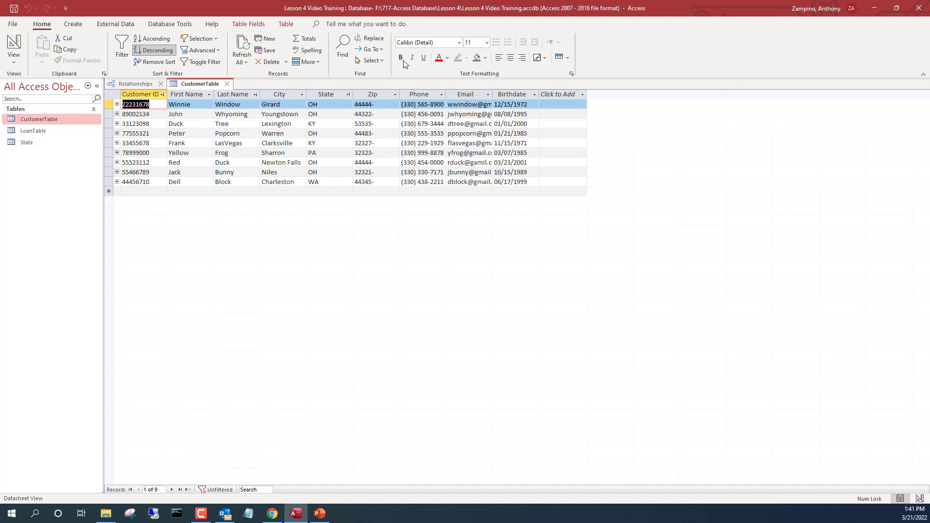
left_click(351, 99)
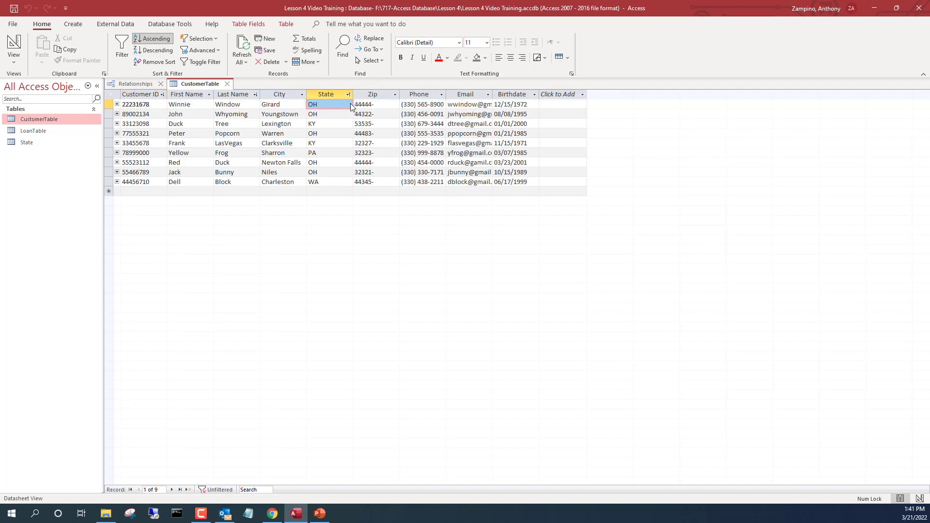
left_click(347, 105)
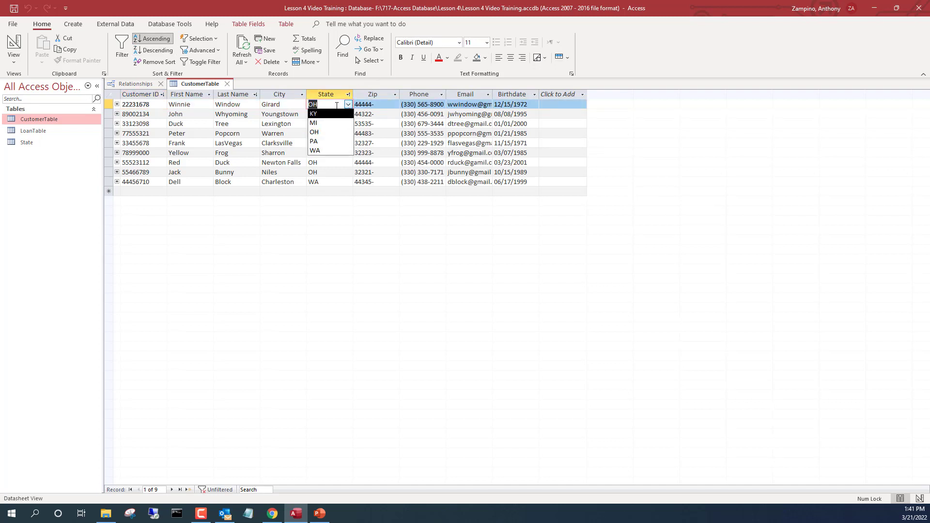
left_click(333, 135)
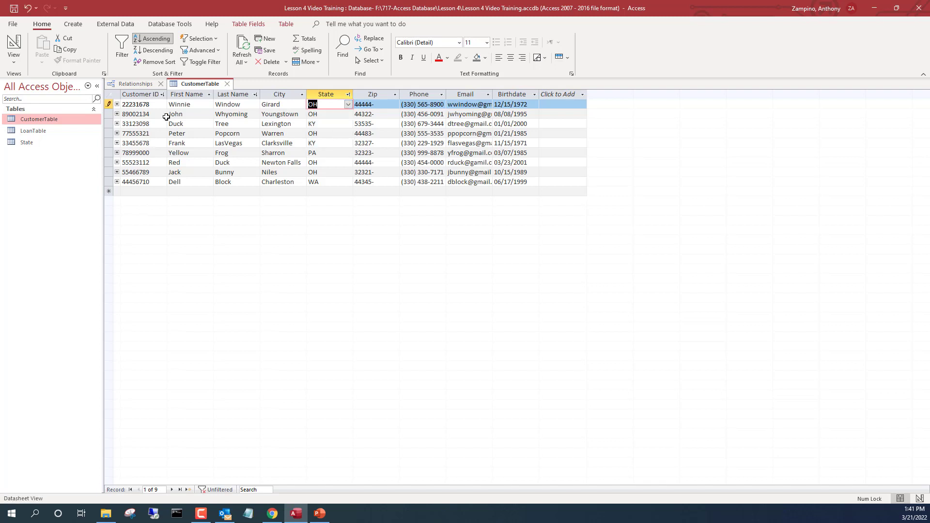
double_click(46, 132)
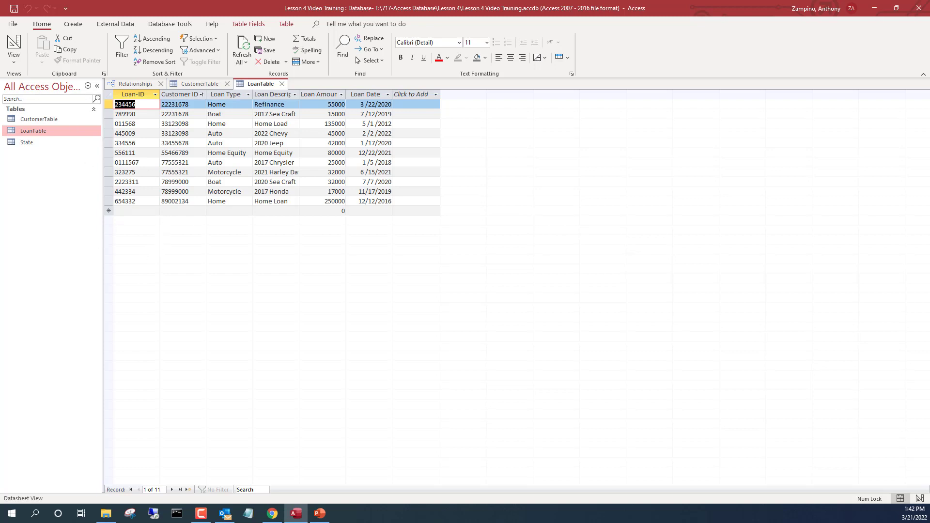
Open the Relationships diagram from Database Tools.
left_click(178, 25)
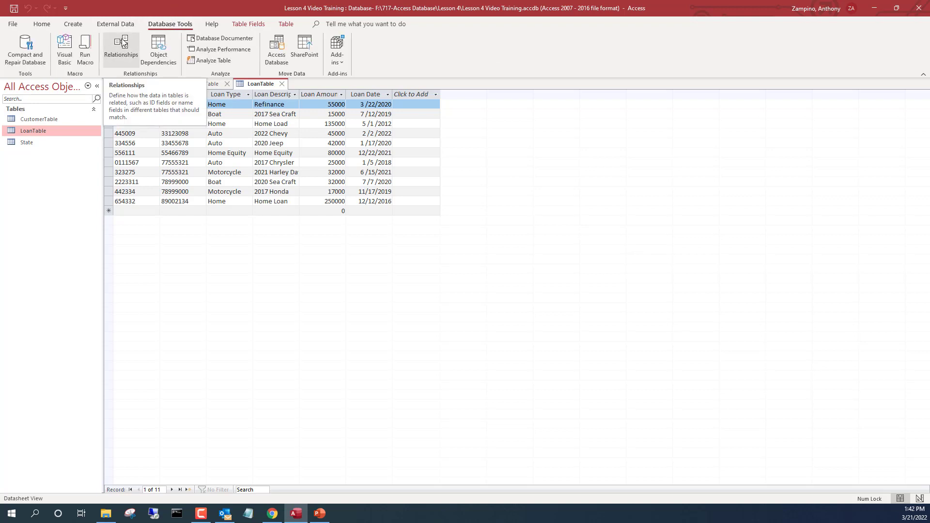
left_click(124, 43)
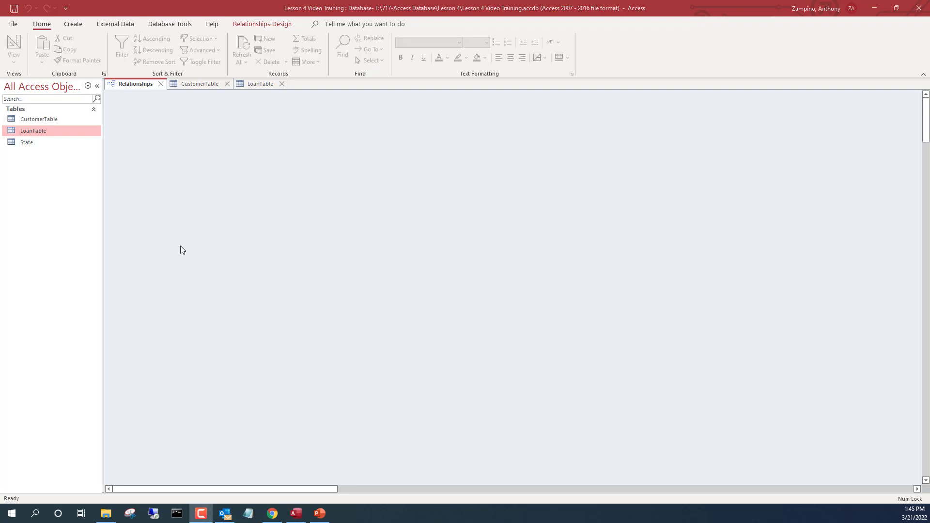
Add CustomerTable and LoanTable to the relationships diagram via Show Table.
right_click(458, 154)
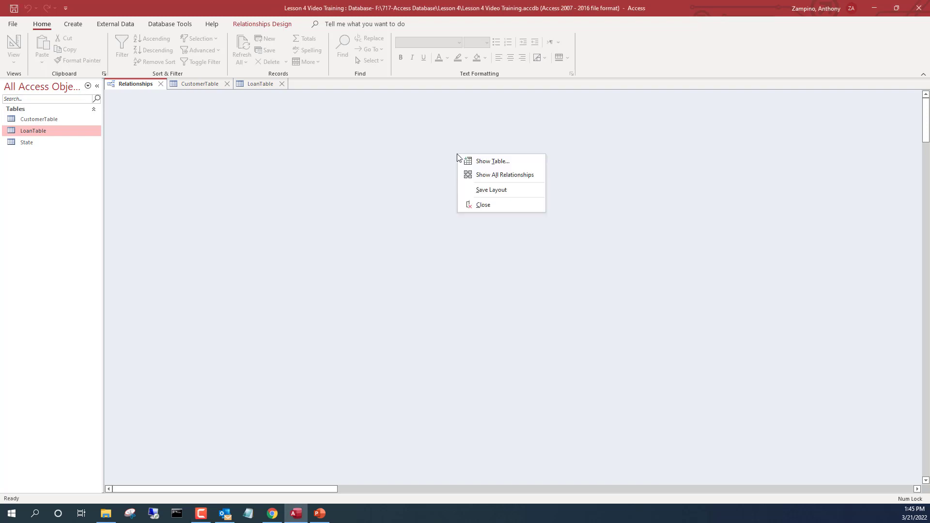
left_click(537, 159)
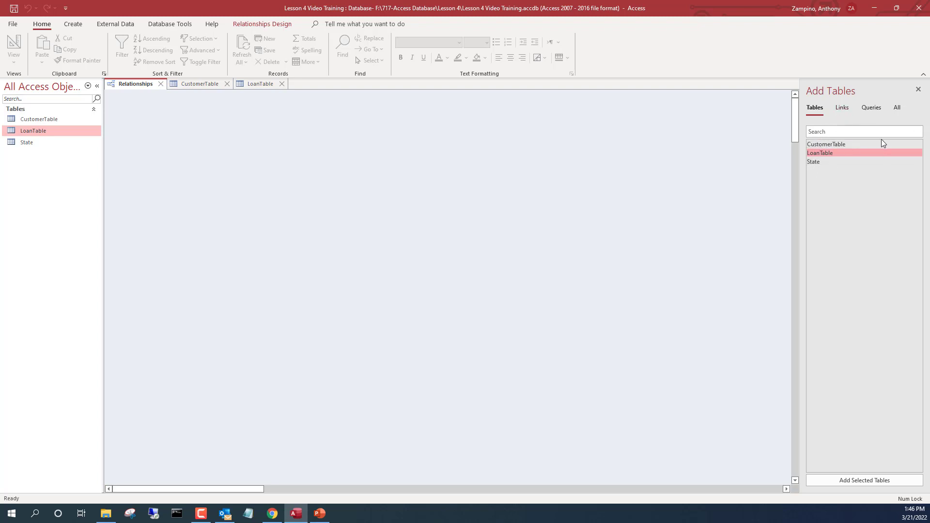
left_click(839, 144)
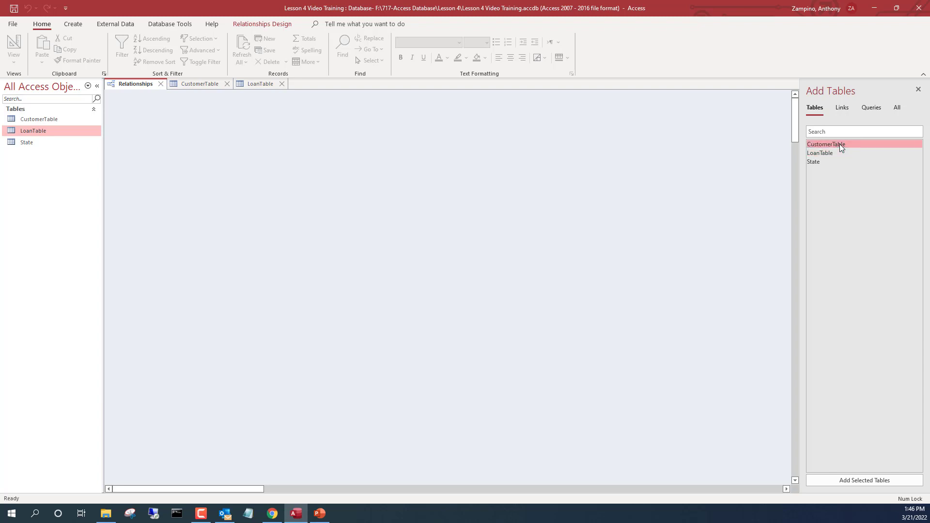
left_click_drag(839, 144, 194, 128)
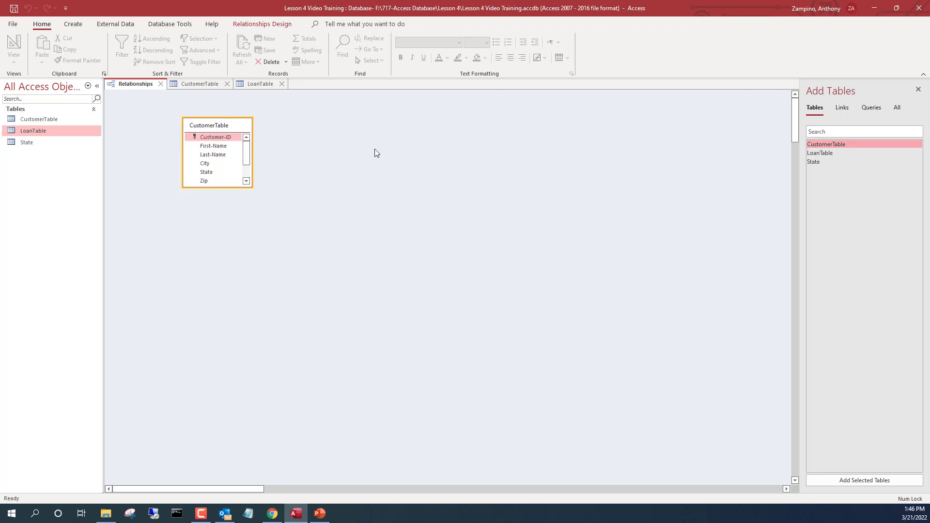
left_click_drag(839, 153, 317, 144)
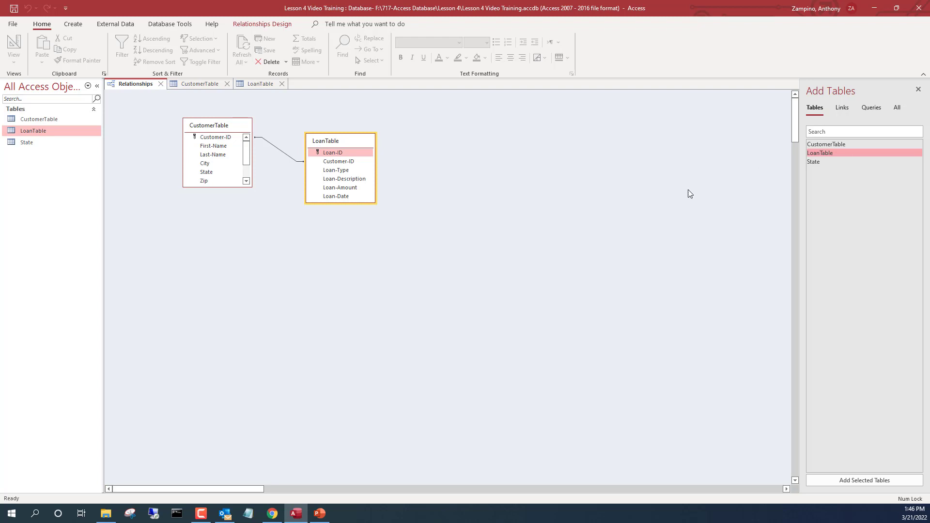
Delete the existing relationship line between the two tables, confirming the deletion.
left_click(277, 139)
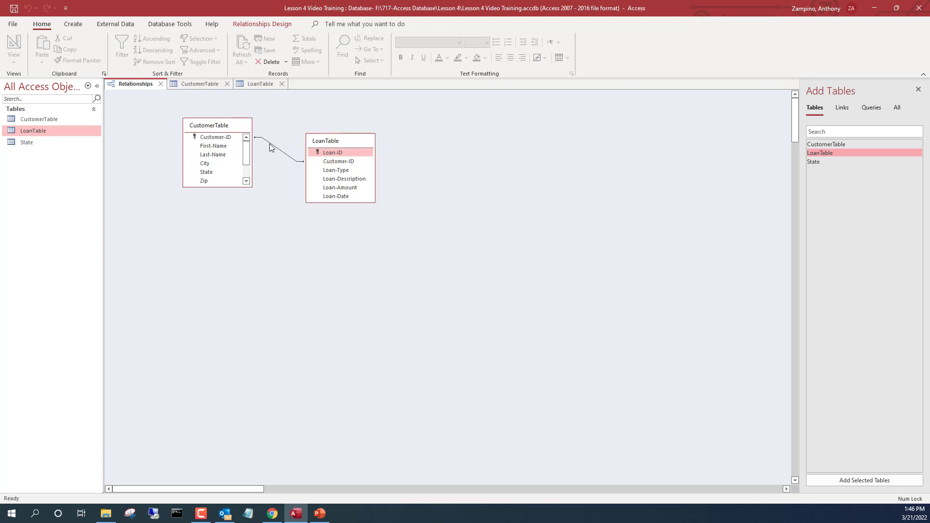
left_click(269, 145)
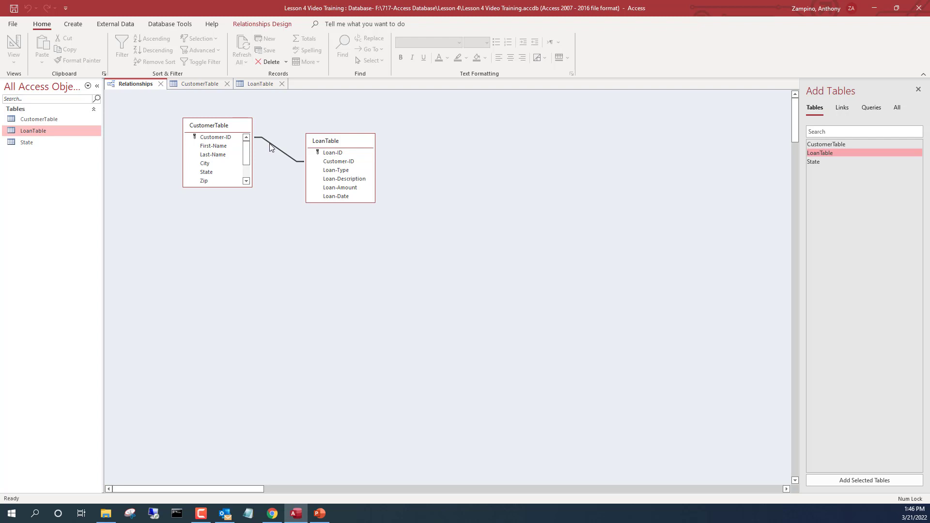
key("Delete")
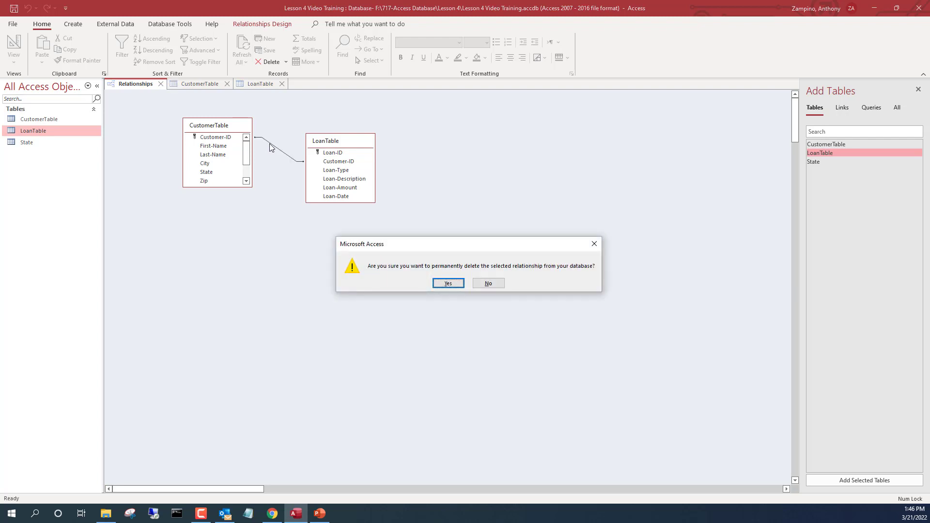
left_click(447, 283)
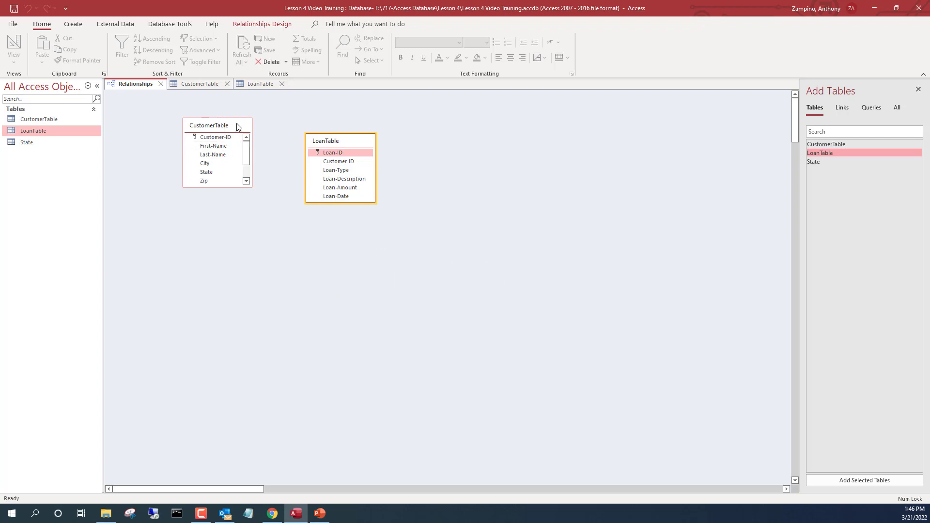
Move CustomerTable level with LoanTable and drag Customer-ID onto LoanTable's Customer-ID.
left_click_drag(237, 127, 239, 140)
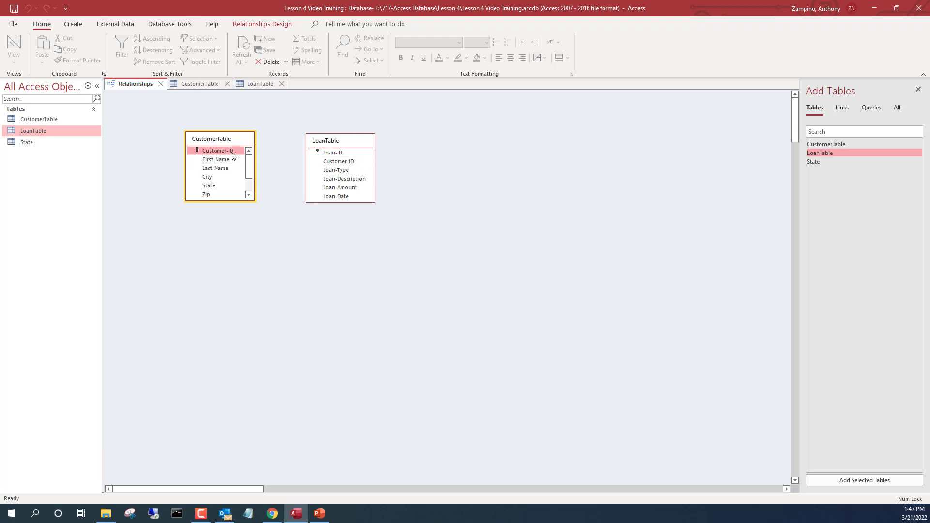
left_click_drag(233, 155, 348, 163)
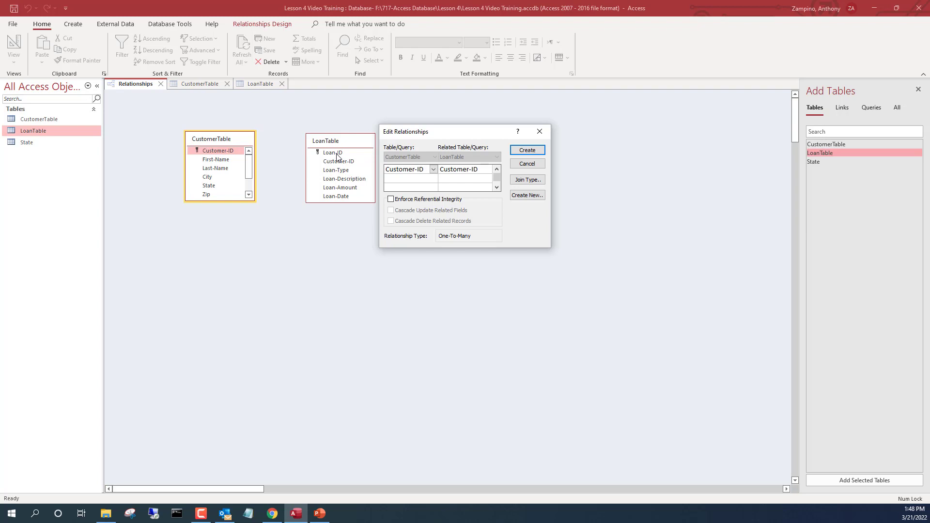
Create the one-to-many Customer-ID relationship in Edit Relationships.
left_click(514, 151)
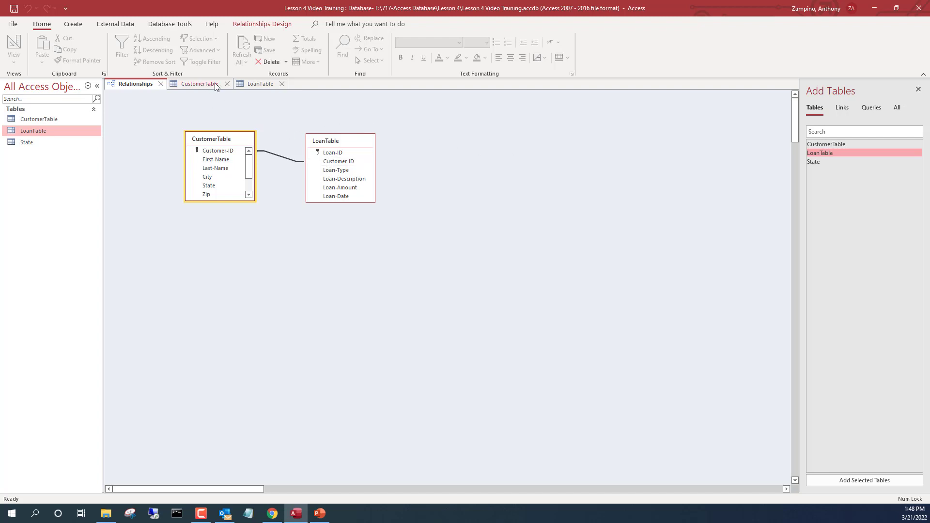
left_click_drag(214, 83, 218, 82)
left_click(217, 84)
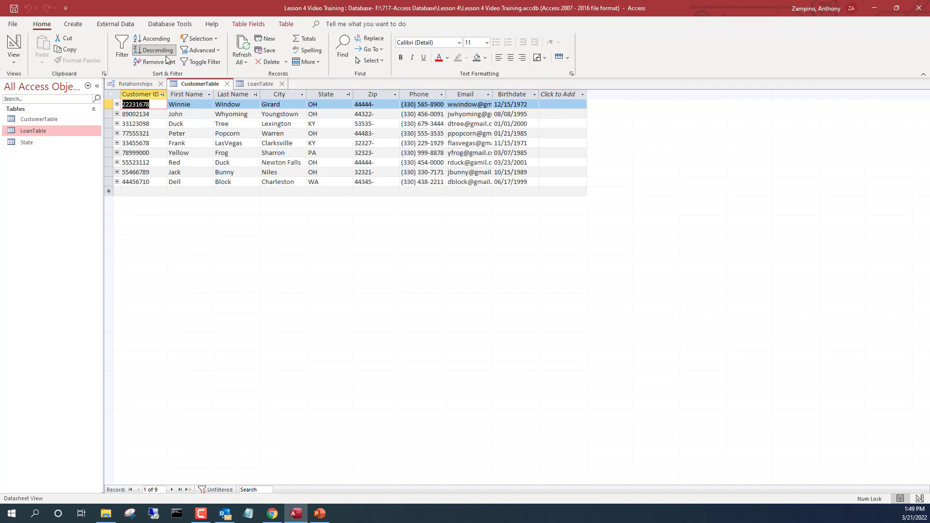
left_click(201, 95)
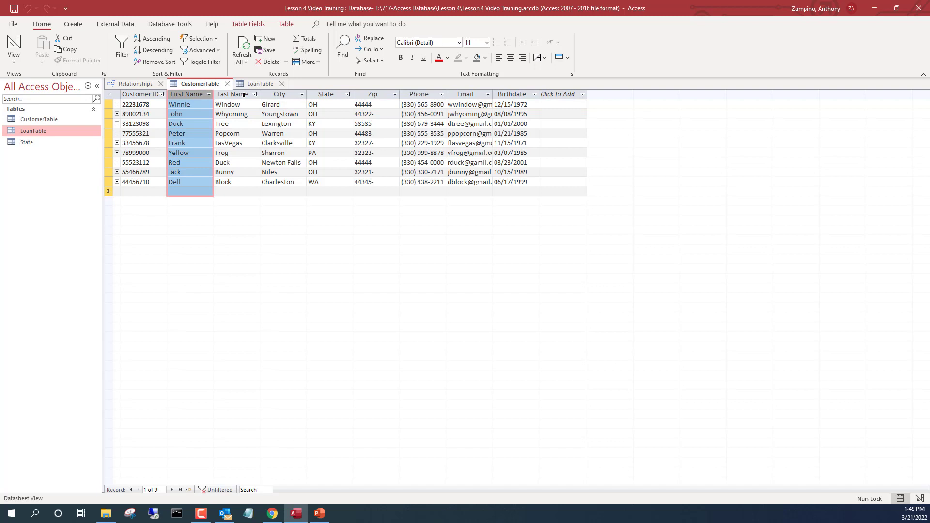
left_click(244, 95)
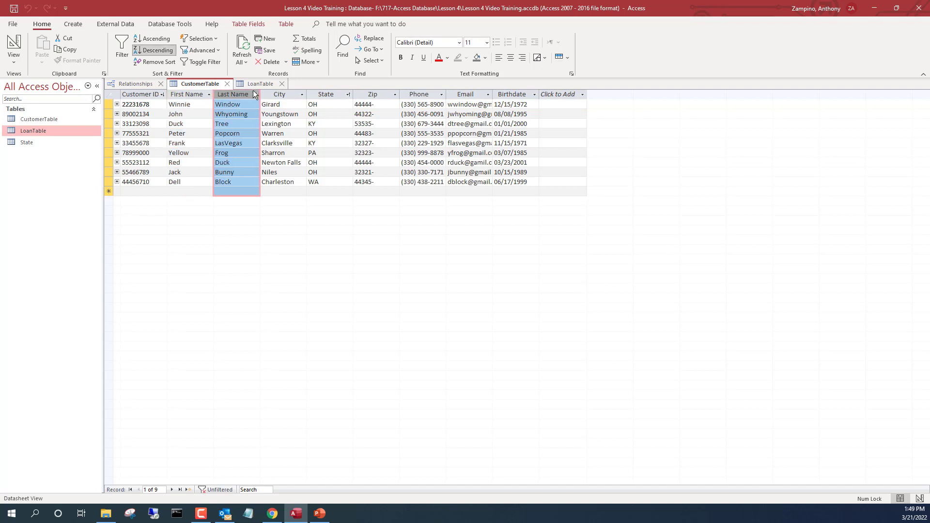
left_click(162, 38)
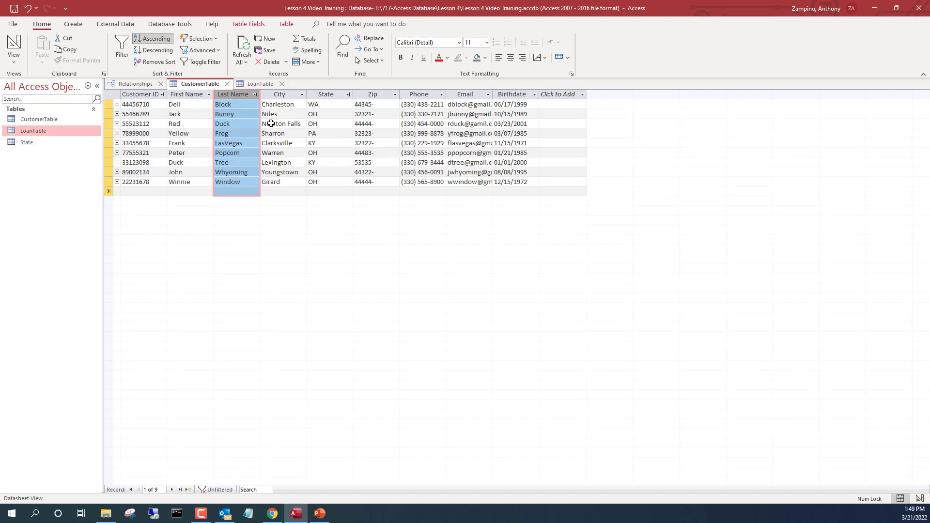
right_click(242, 94)
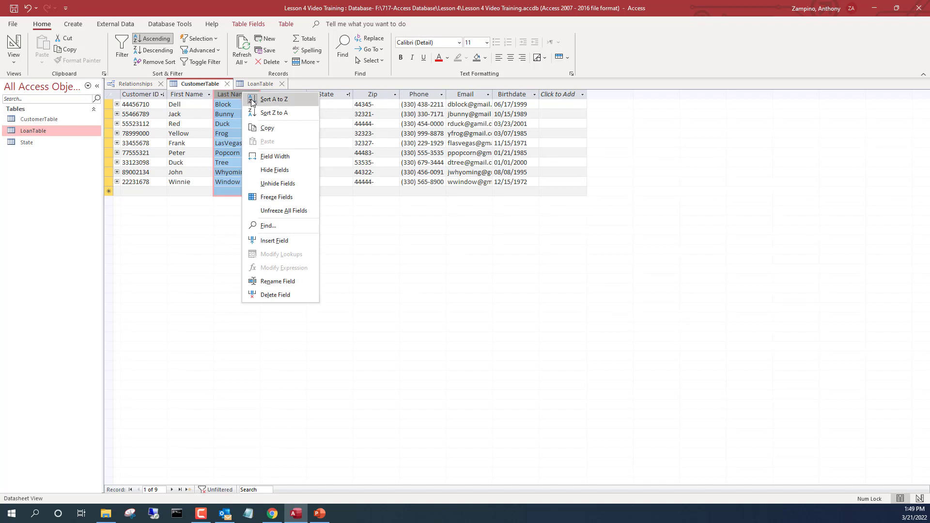
left_click(165, 273)
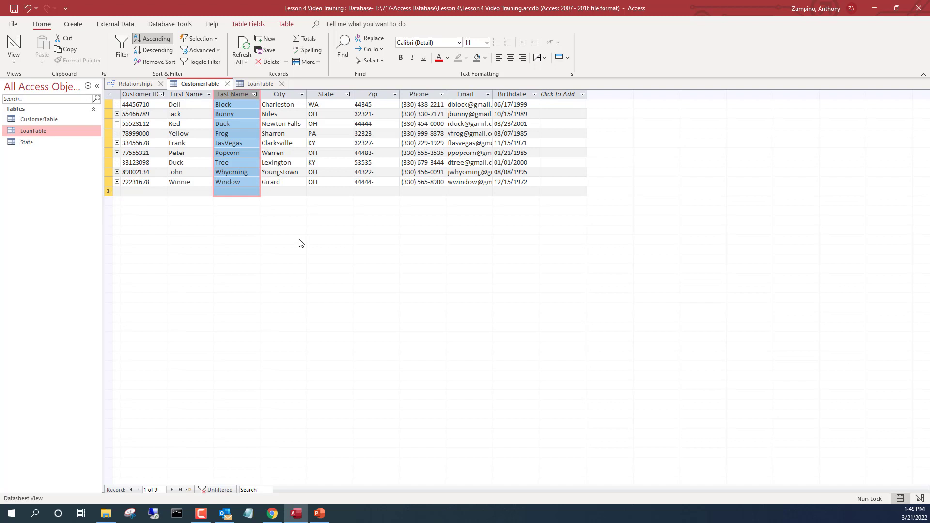
left_click(336, 95)
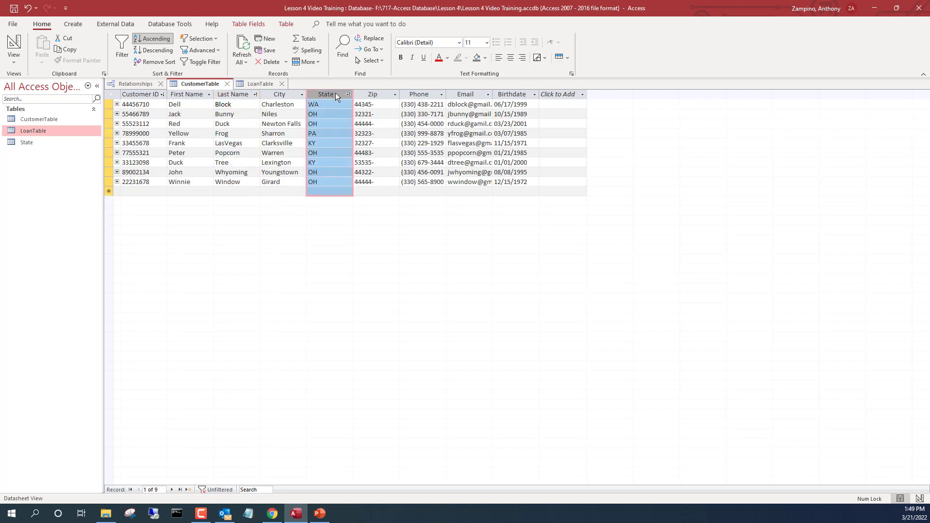
Sort the customer records by State from A to Z.
right_click(336, 96)
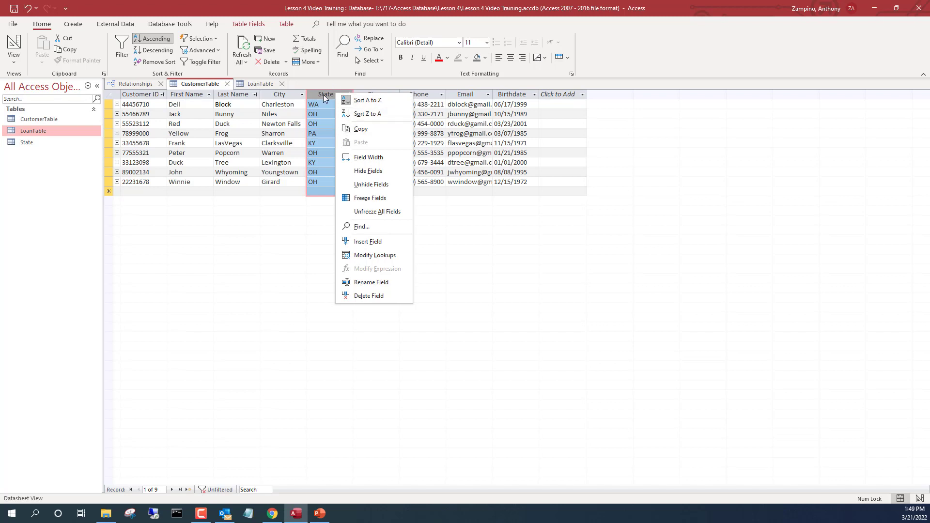
left_click(376, 105)
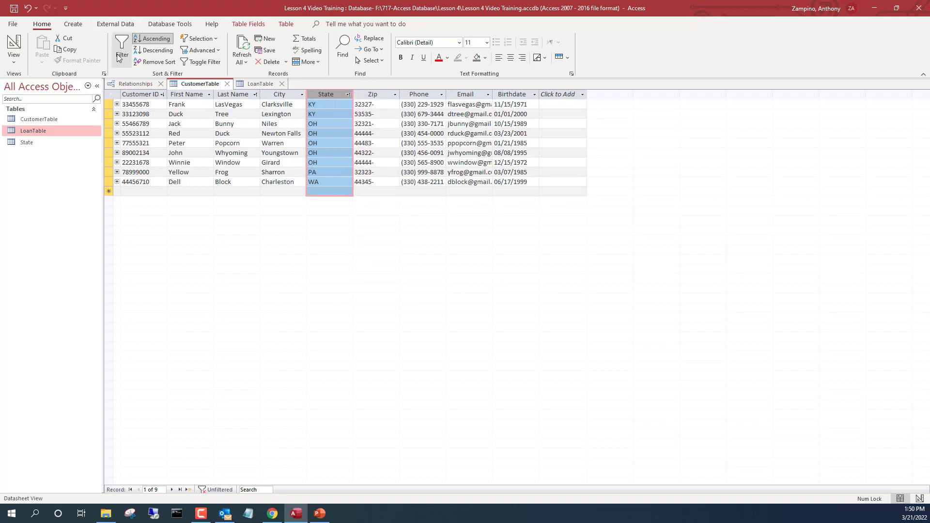
left_click(207, 38)
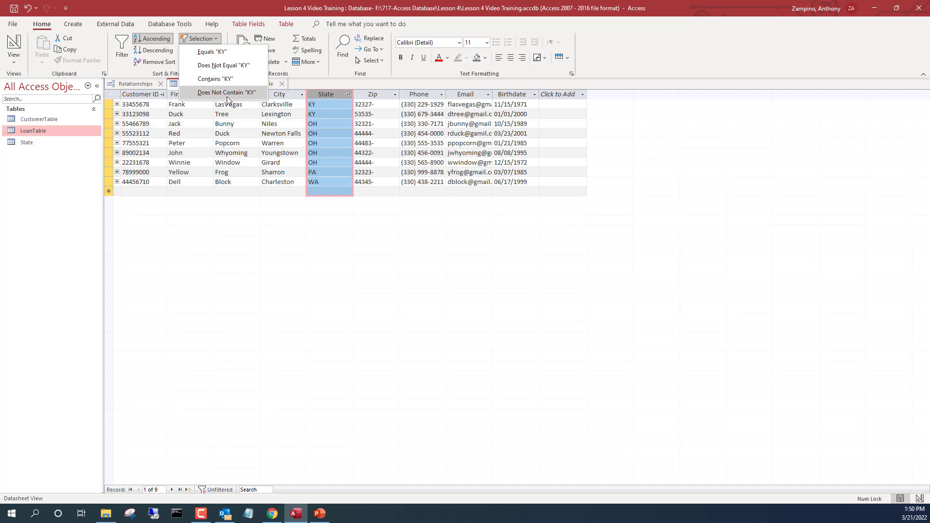
Filter the customers to show only records where State equals KY.
left_click(233, 286)
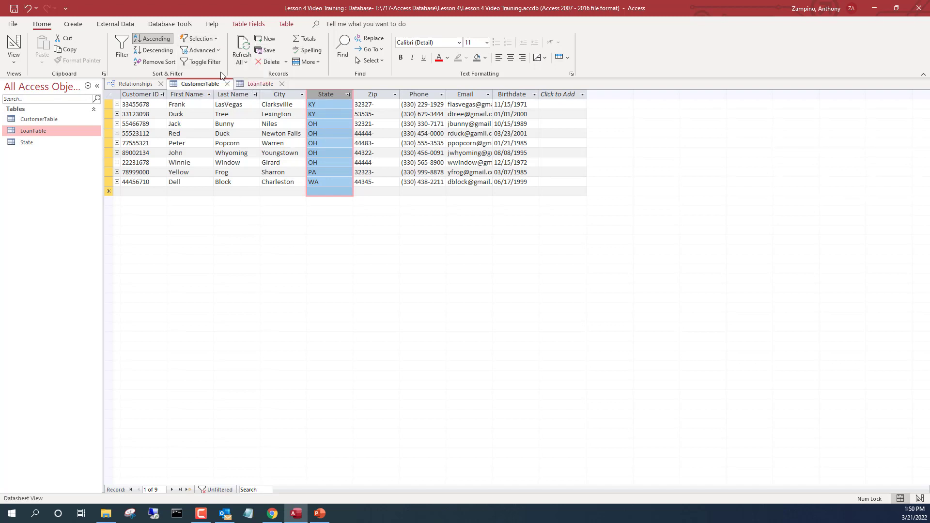
left_click(211, 39)
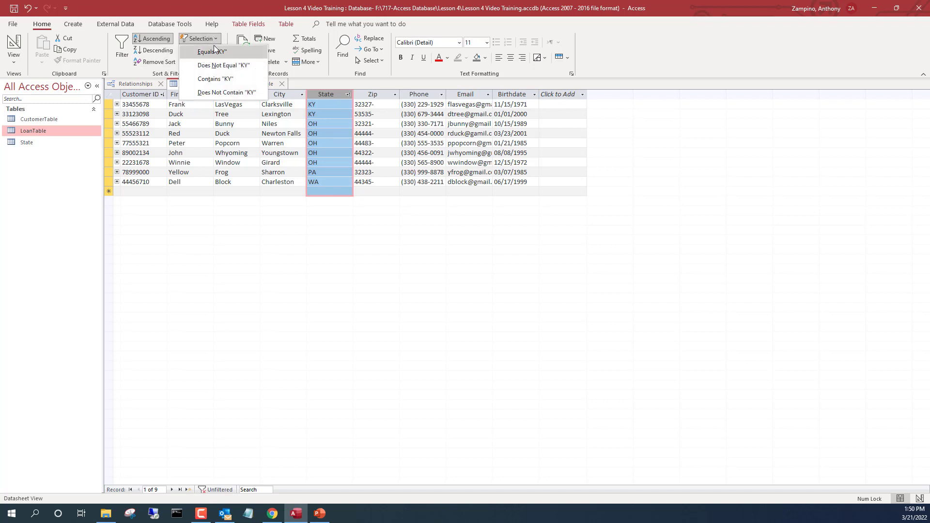
left_click(222, 52)
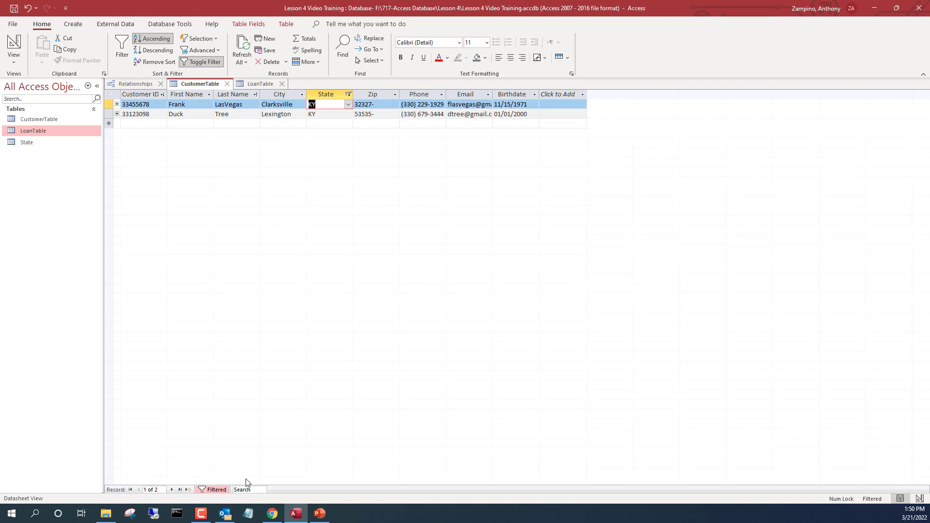
Toggle the KY filter off and on repeatedly, leaving it off with all records showing.
left_click(214, 490)
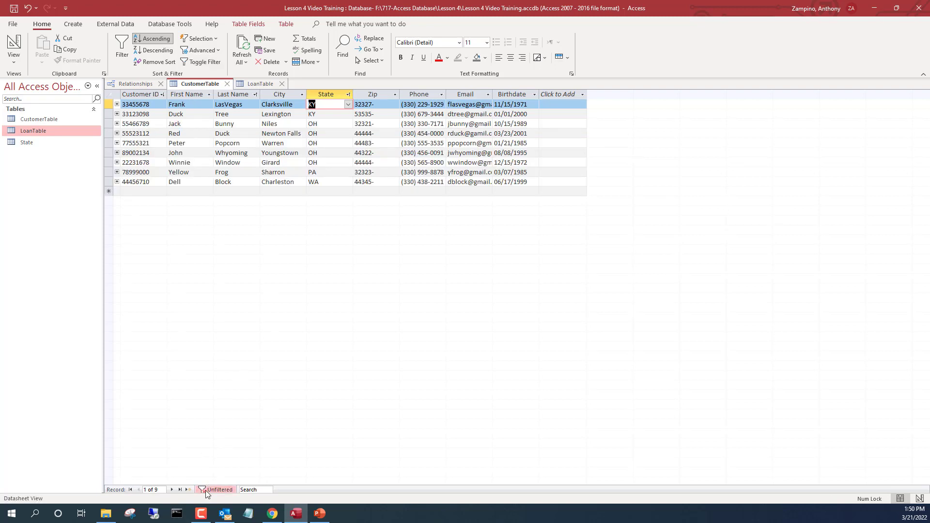
left_click(205, 490)
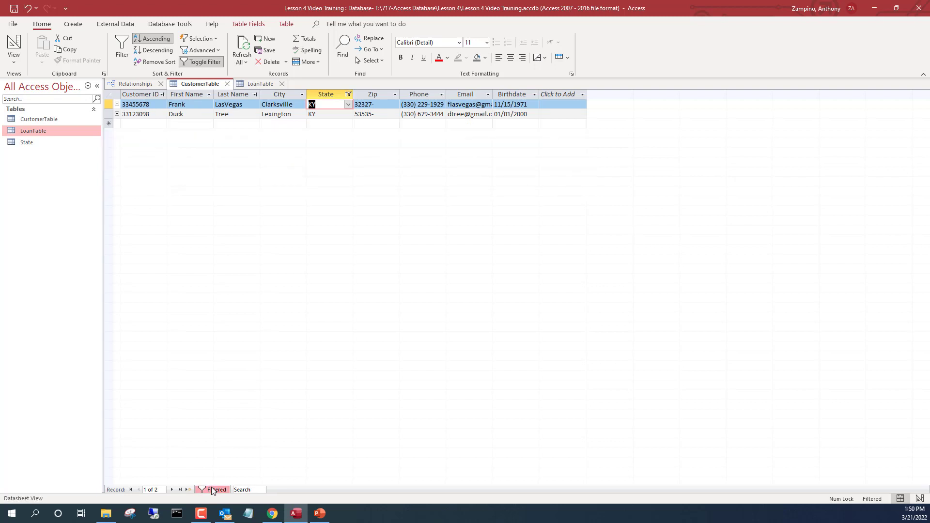
left_click(212, 490)
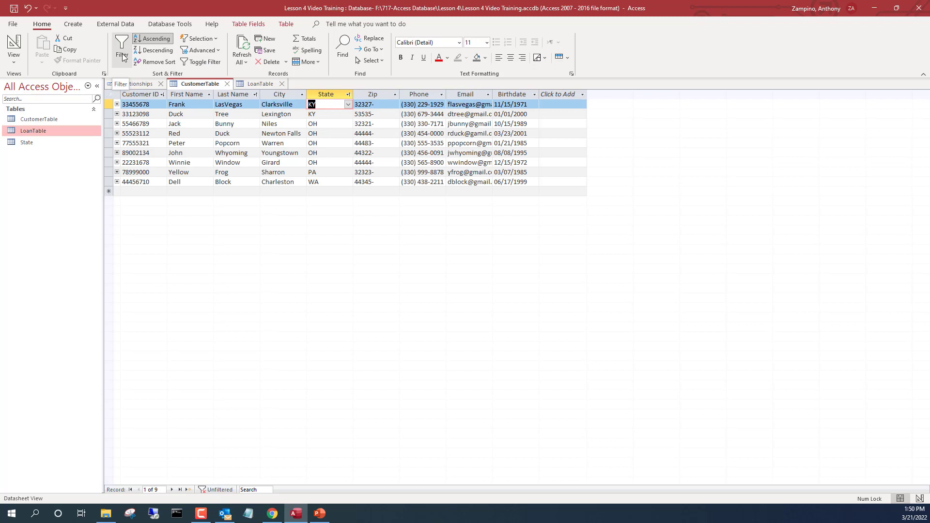
left_click(211, 63)
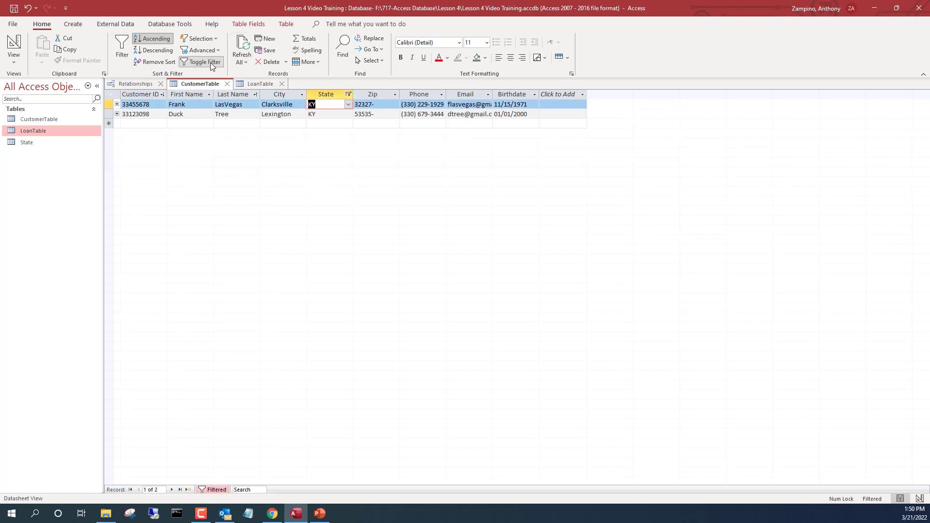
left_click(211, 63)
left_click(208, 52)
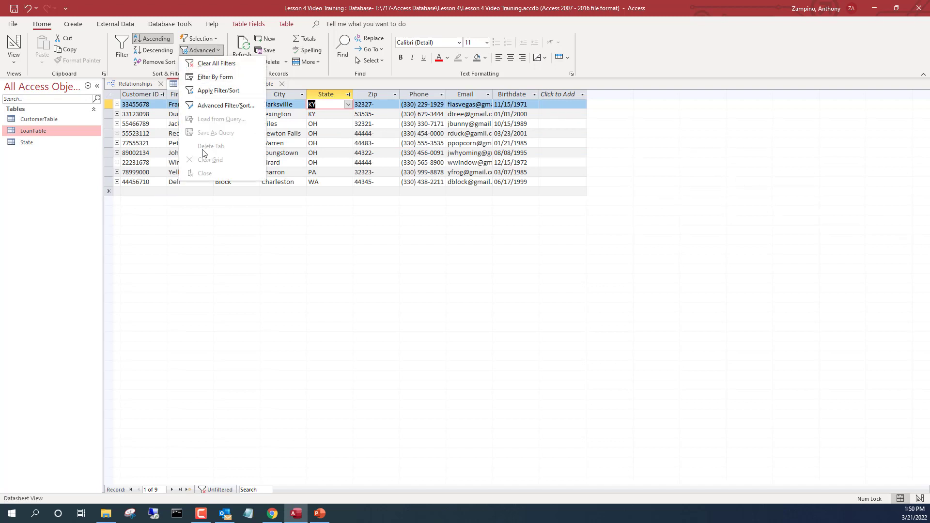
left_click(222, 106)
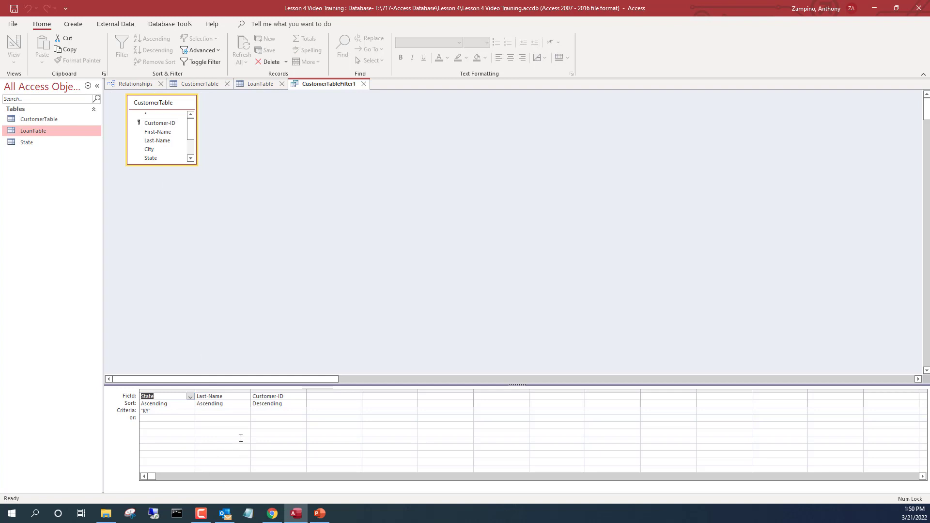
left_click(364, 84)
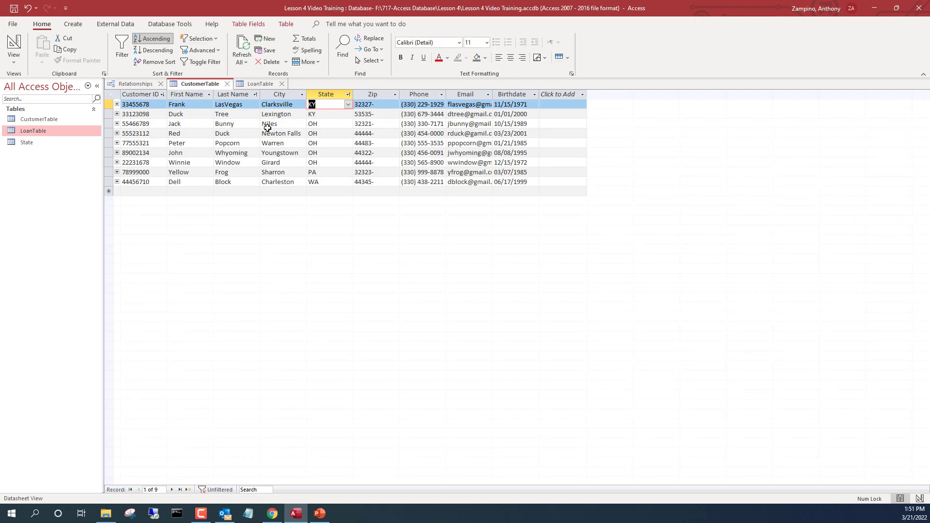
left_click(285, 95)
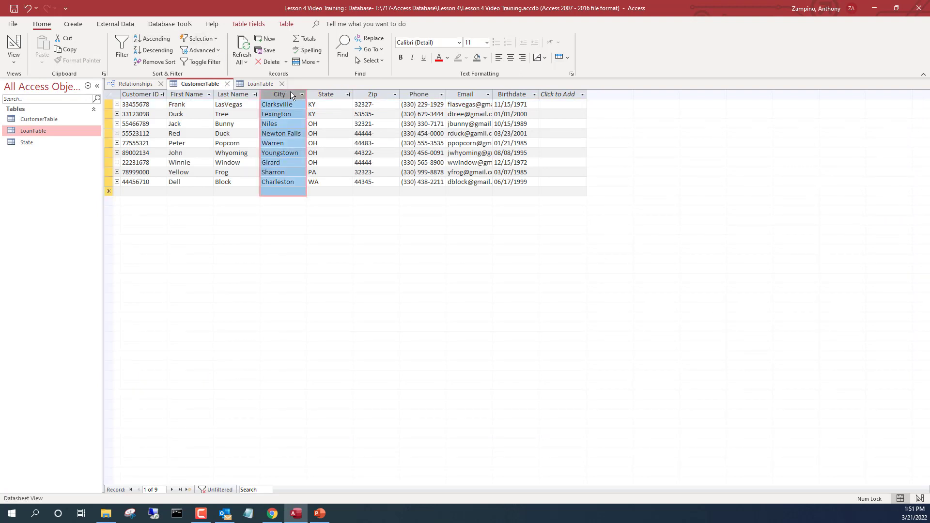
Bring up the City column's options and dismiss them without sorting.
right_click(291, 92)
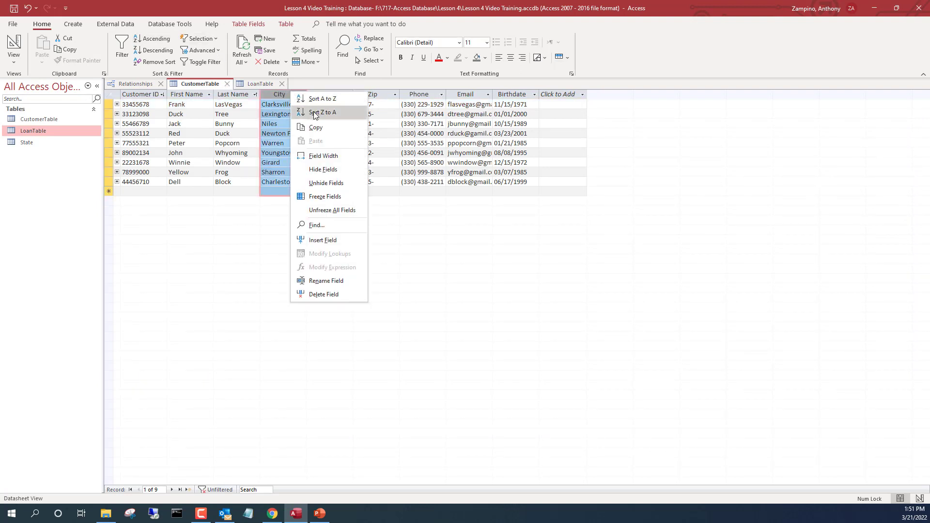
left_click(476, 285)
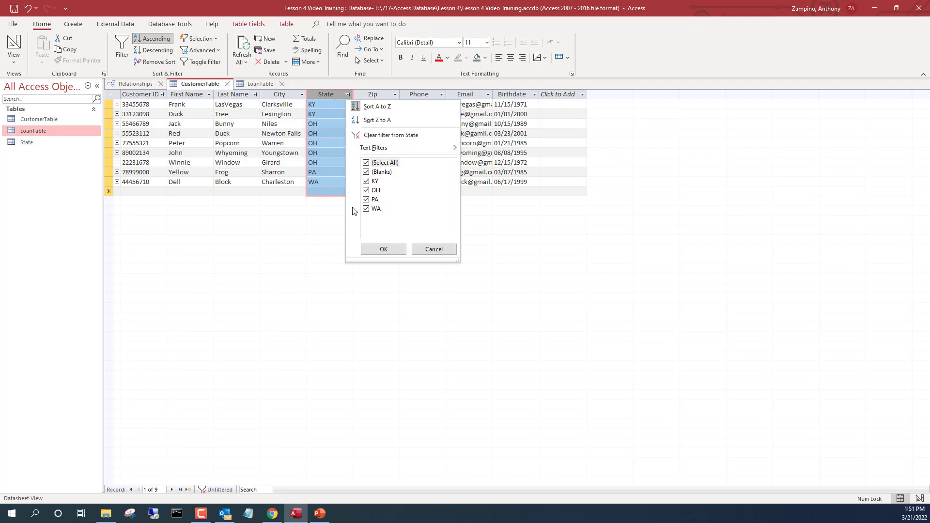
Filter the State column to show only OH customers.
left_click(398, 164)
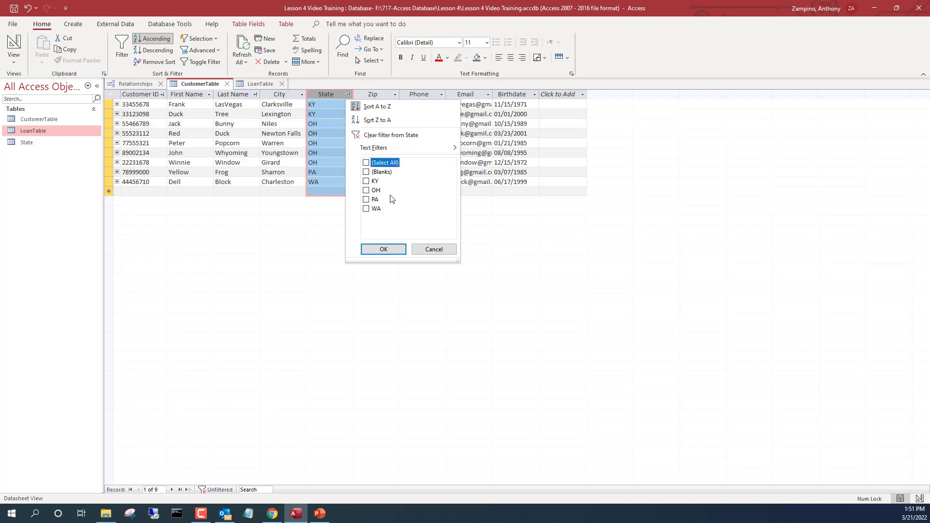
left_click(375, 190)
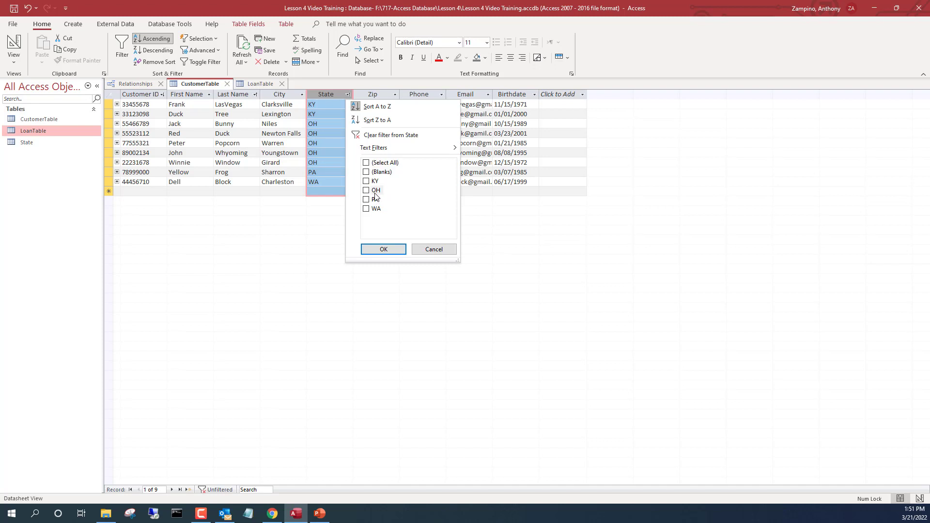
left_click(386, 251)
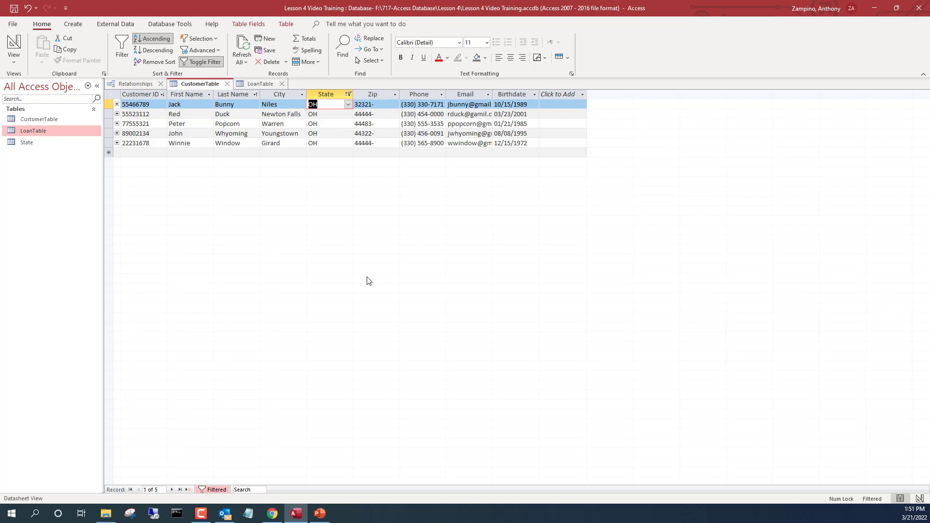
Re-tick every State value to clear the filter and show all nine customers.
left_click(348, 94)
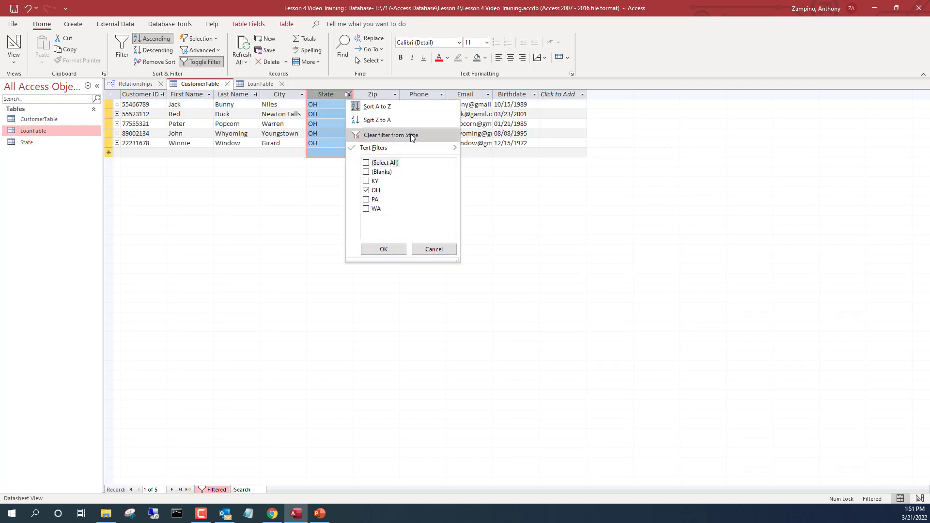
left_click(383, 163)
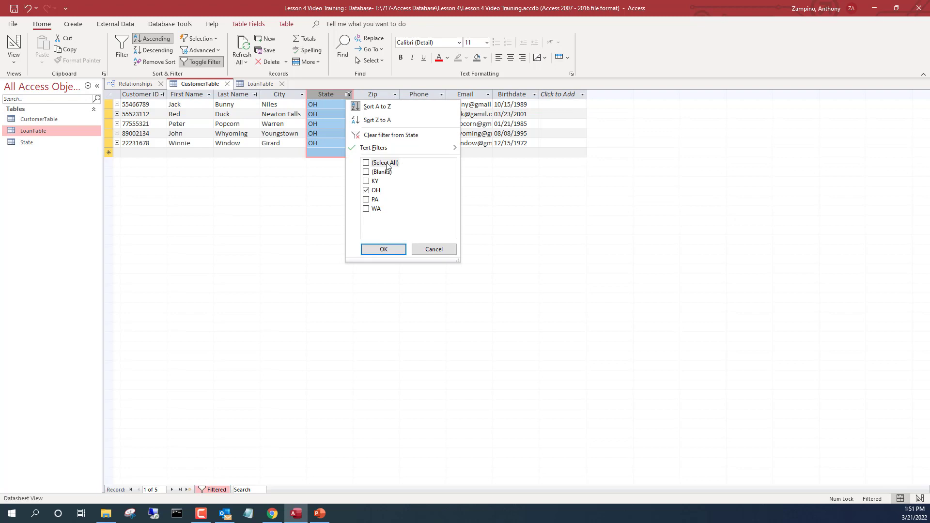
left_click(377, 250)
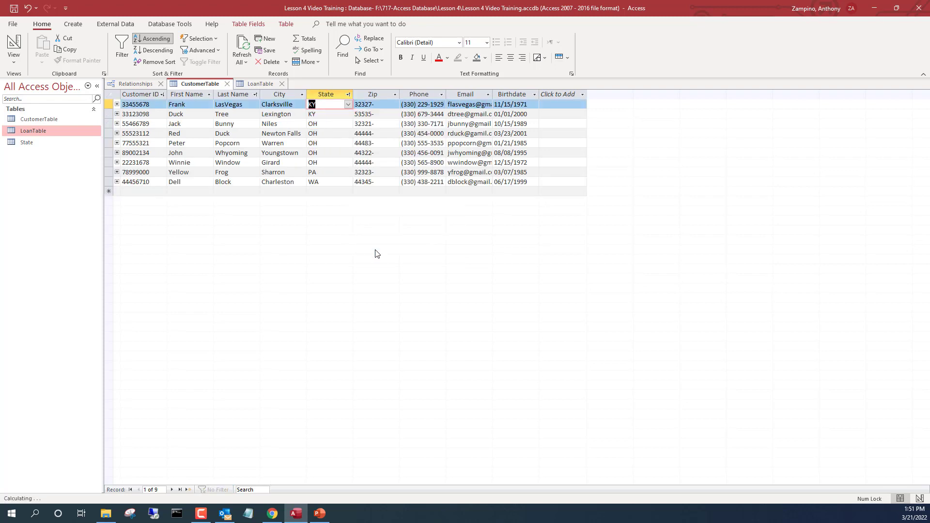
Filter CustomerTable with a State equals OH custom filter, then select the Last Name column.
left_click(348, 95)
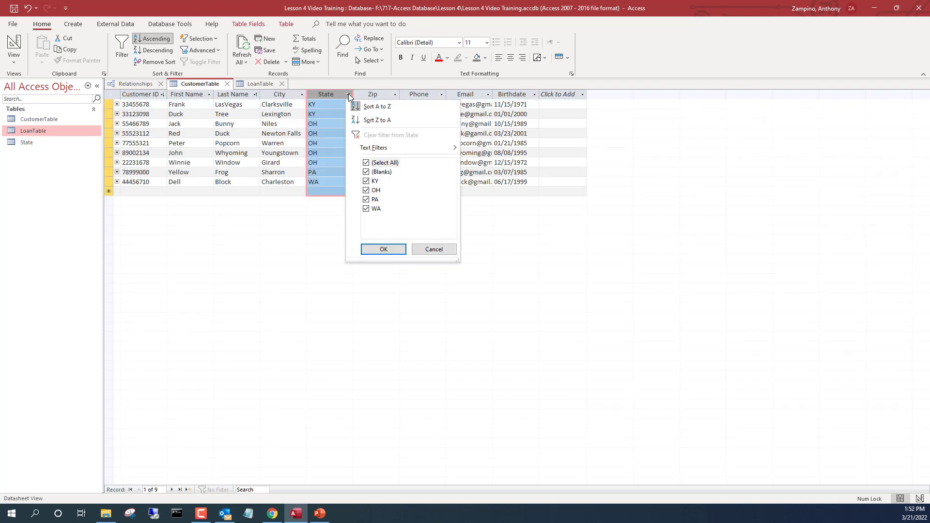
mouse_move(417, 150)
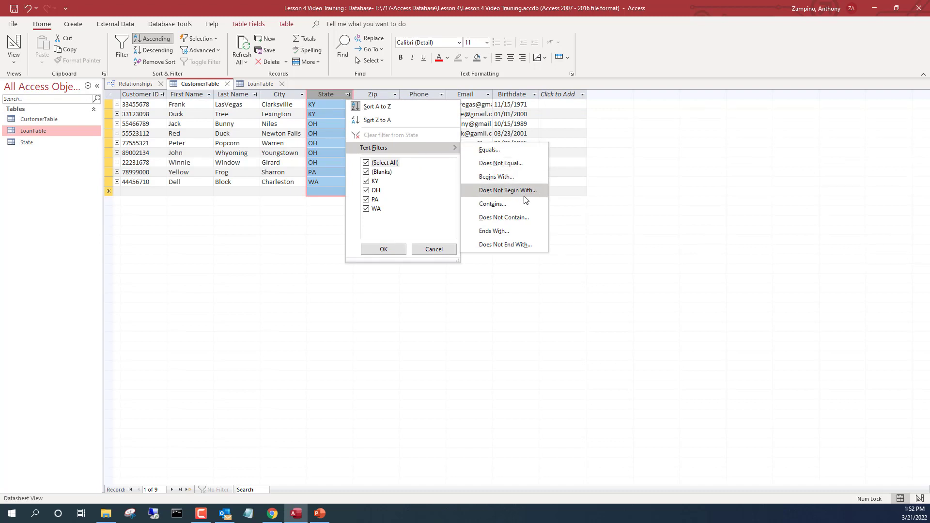
left_click(489, 150)
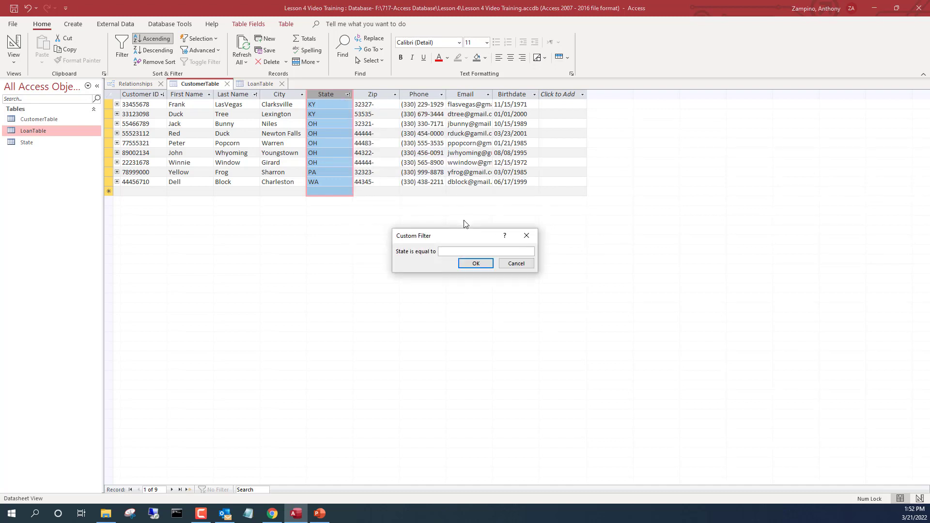
type("OH")
left_click(476, 263)
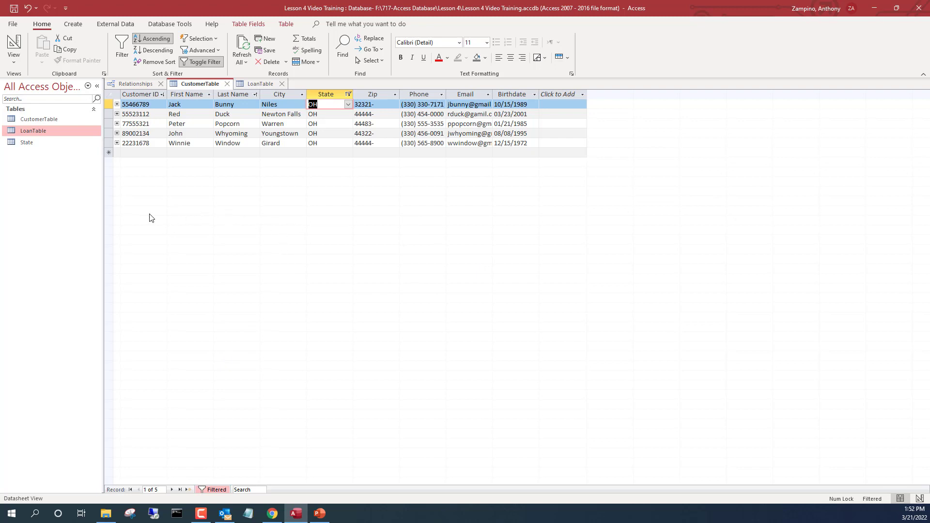
left_click(237, 92)
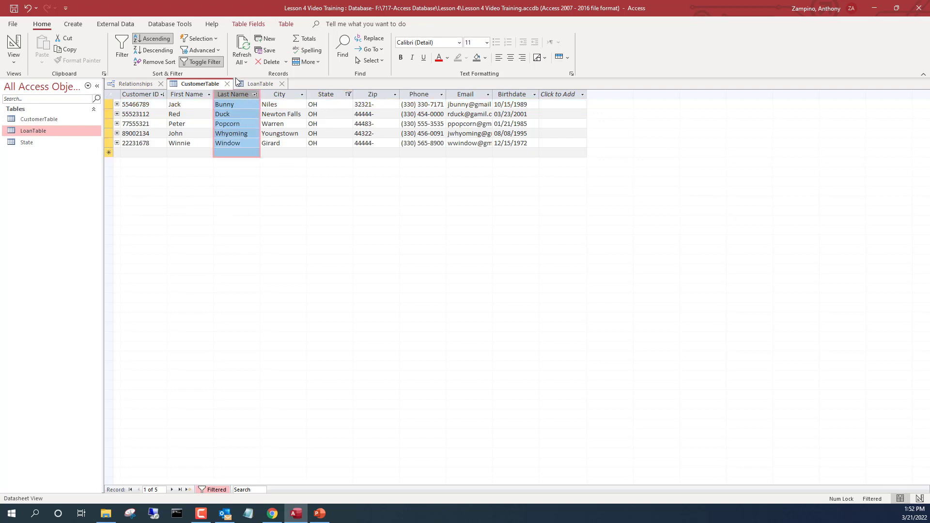
Sort the OH customers by last name Z to A, then by first name A to Z.
left_click(164, 50)
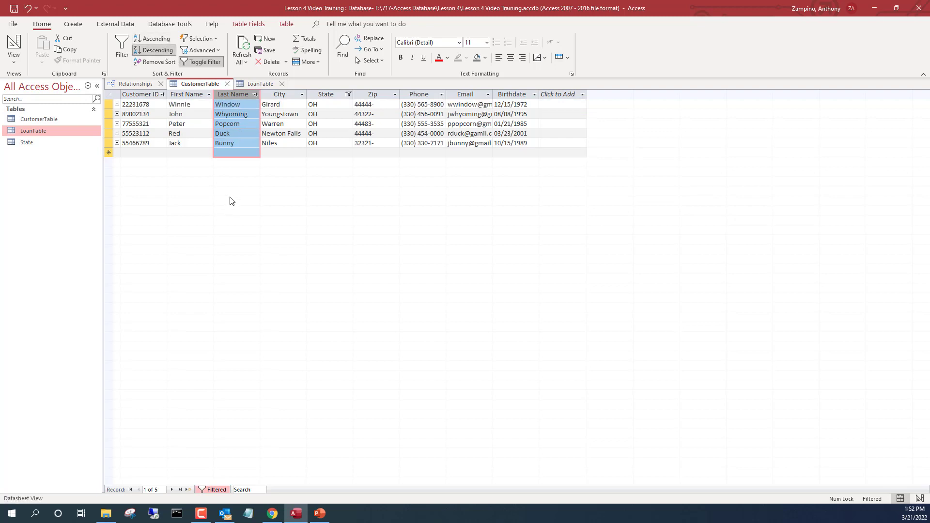
left_click(198, 94)
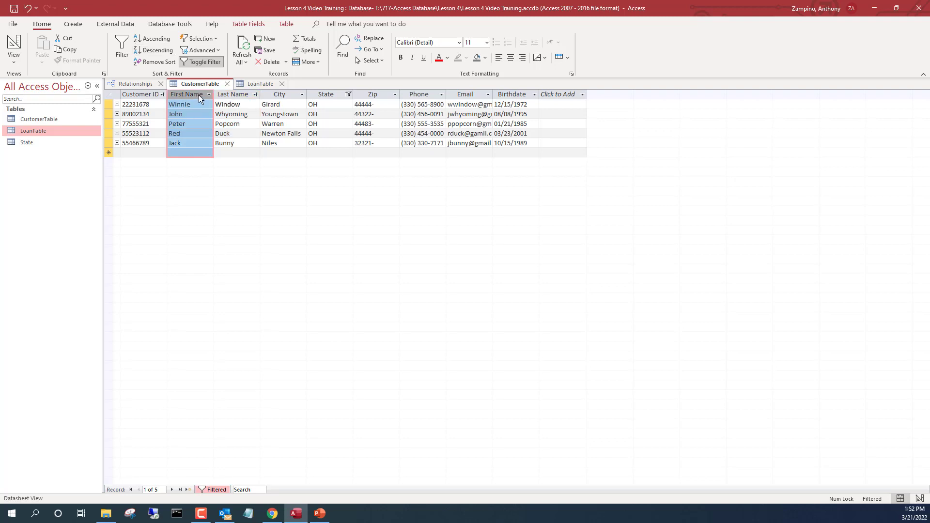
left_click(170, 43)
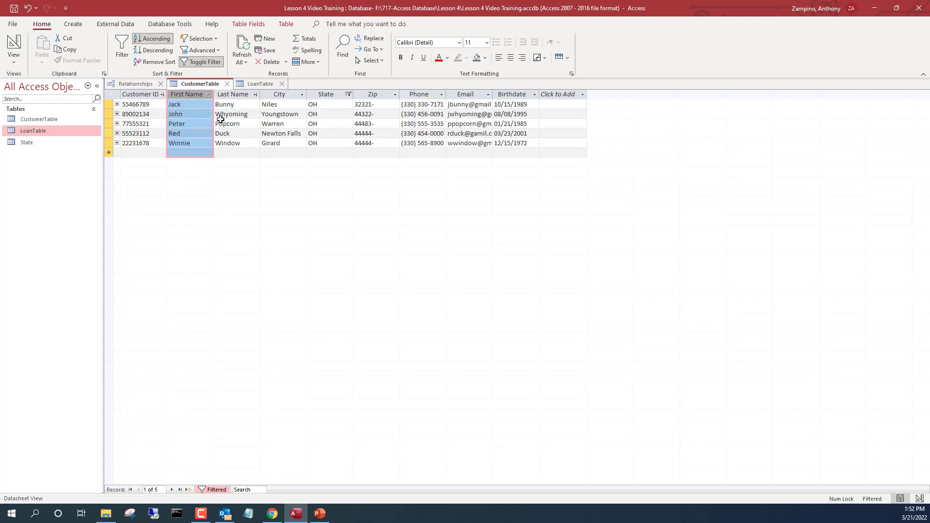
left_click(224, 92)
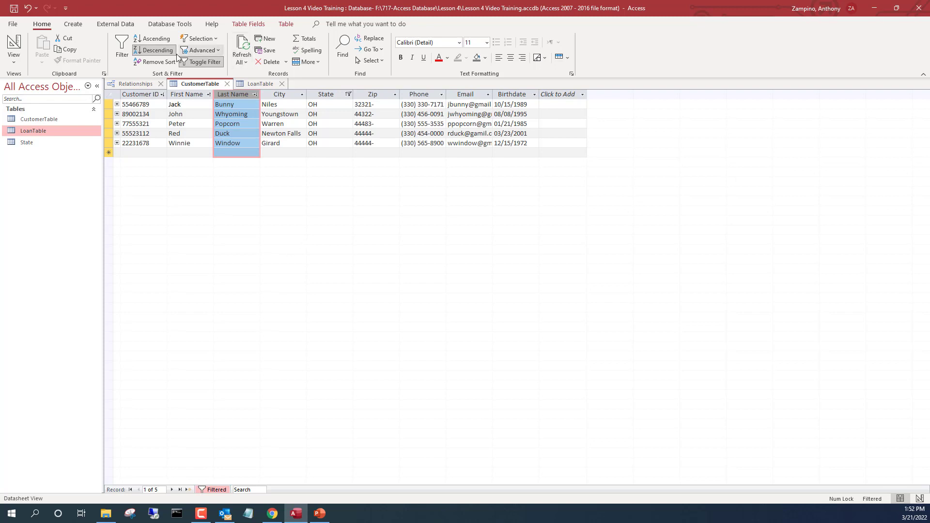
Toggle the filter off and back on, then bring the LoanTable datasheet to the front.
left_click(208, 64)
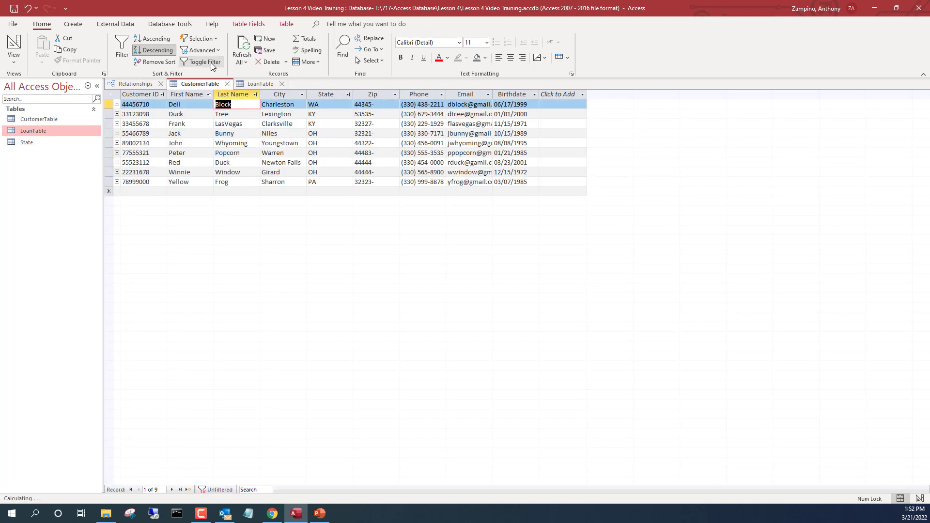
left_click(212, 60)
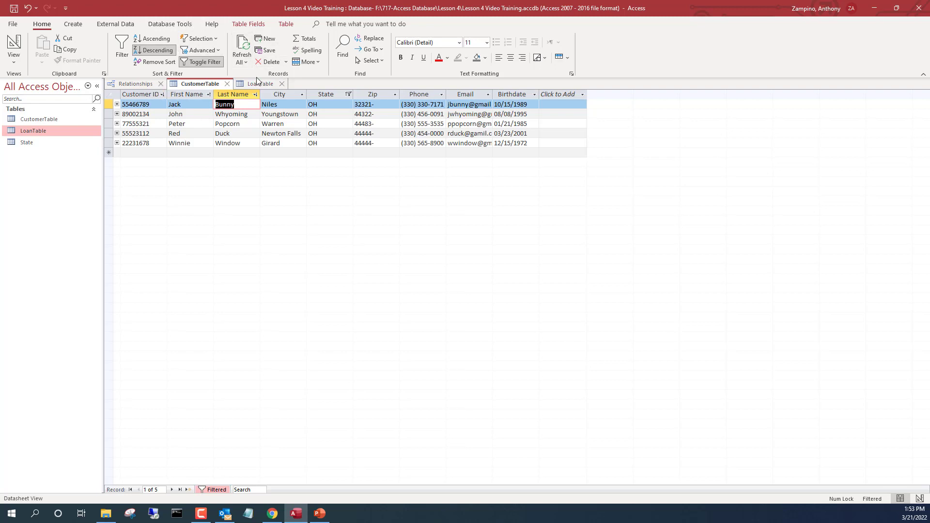
left_click(251, 88)
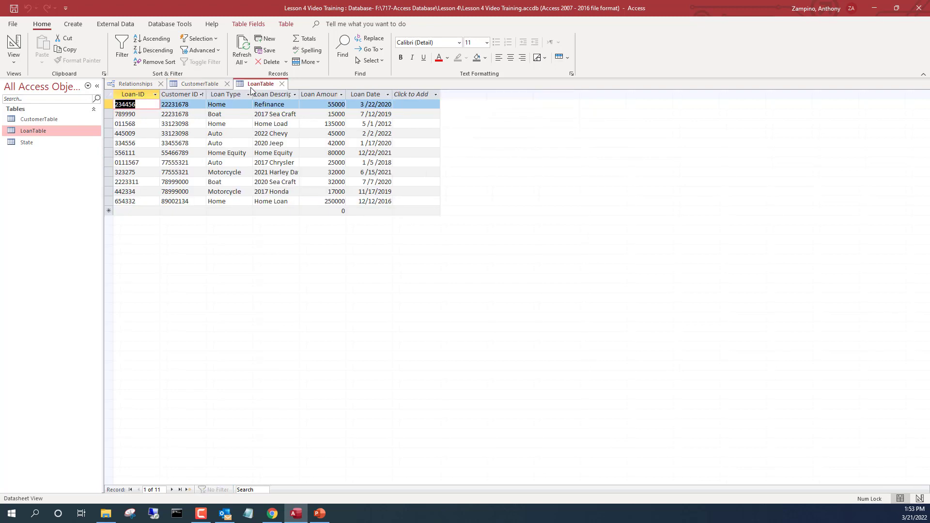
Filter LoanTable to Customer ID equals the customer's ID, leaving the Auto and Motorcycle loans.
left_click(201, 94)
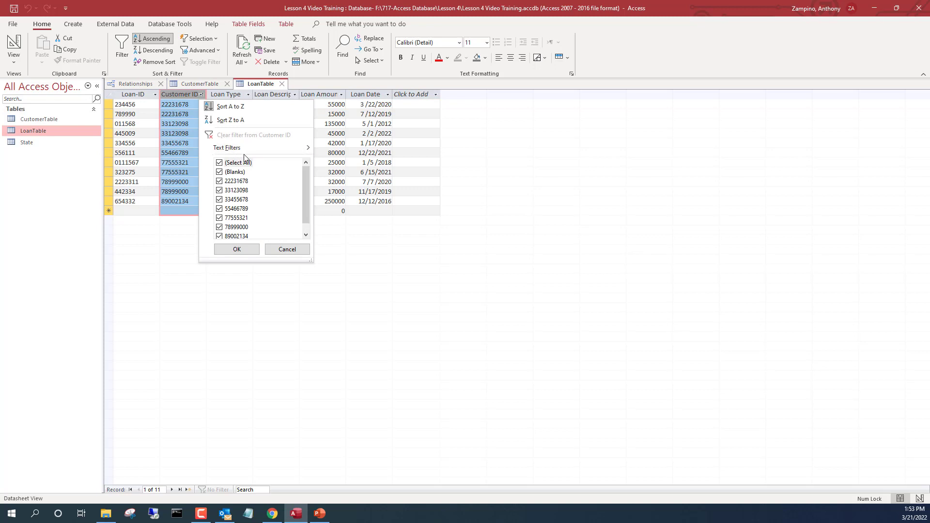
mouse_move(240, 148)
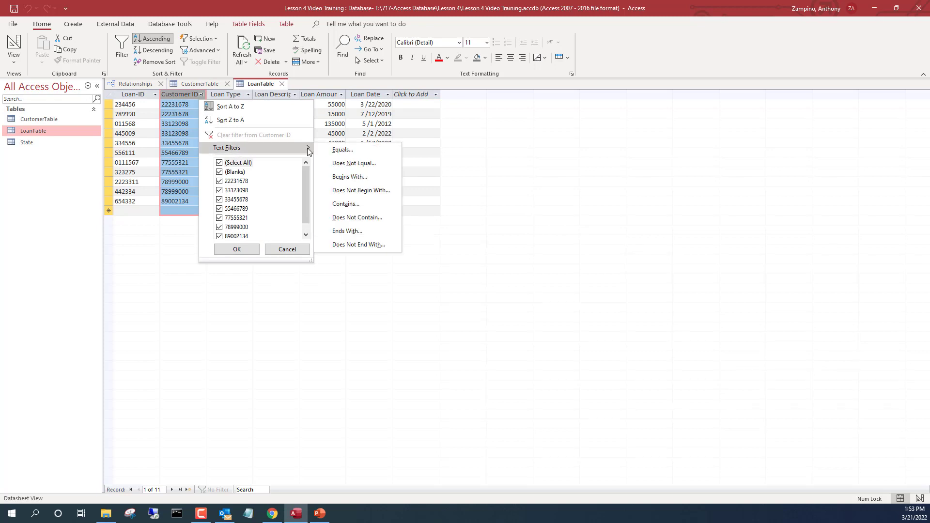
left_click(358, 150)
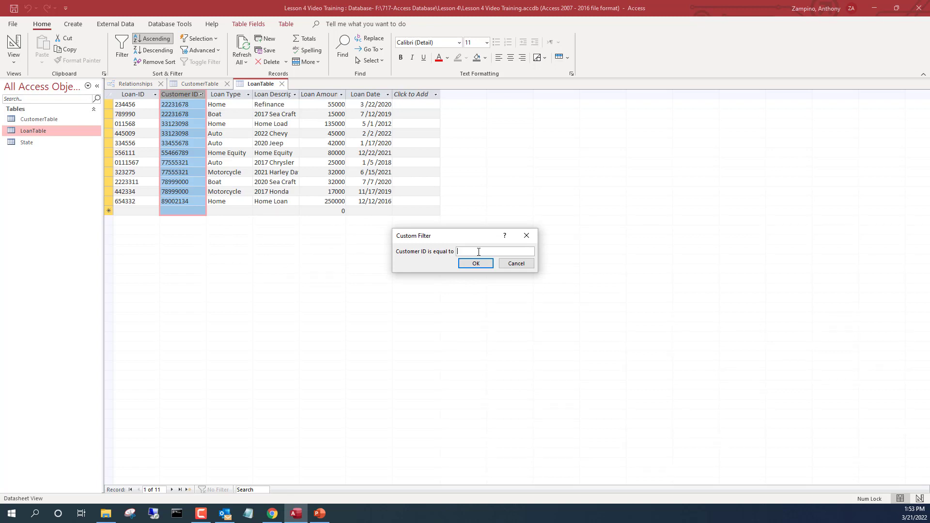
type("77555321")
left_click(476, 263)
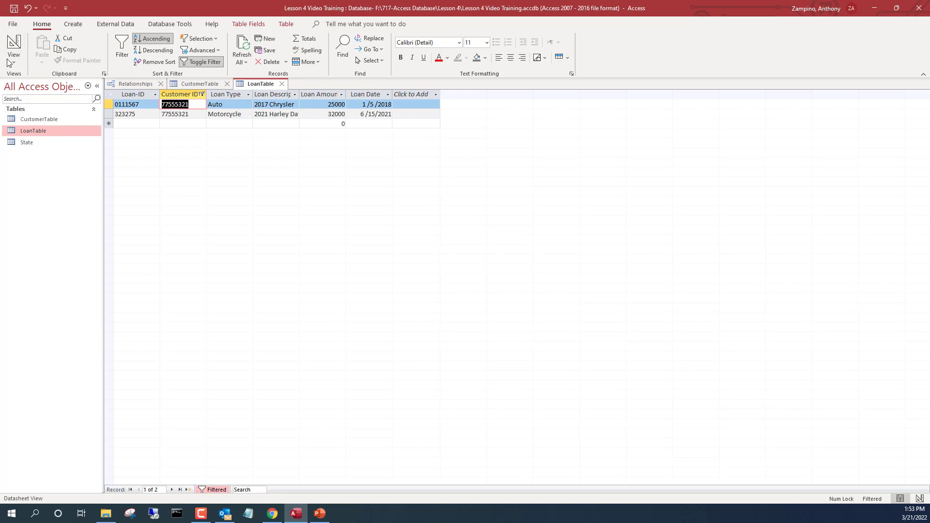
Switch LoanTable to Design View and make Loan-ID the primary key.
left_click(22, 57)
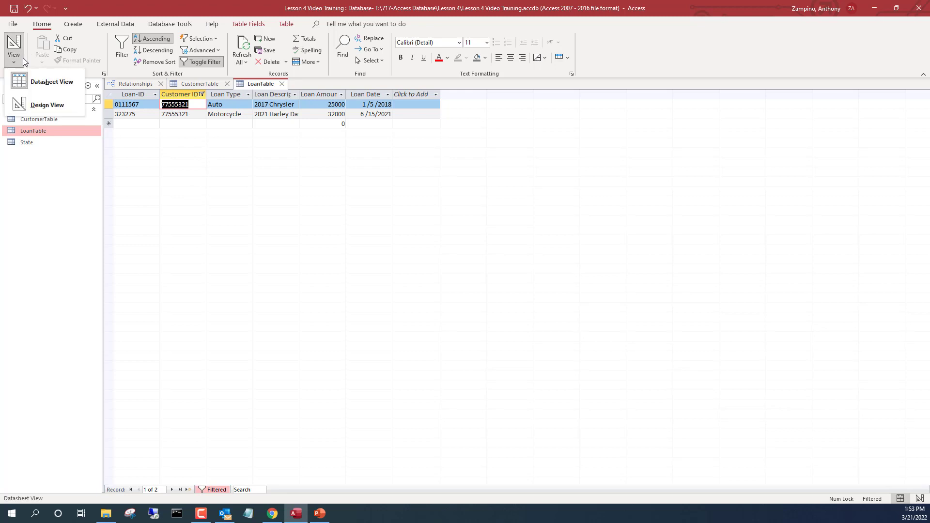
left_click(34, 101)
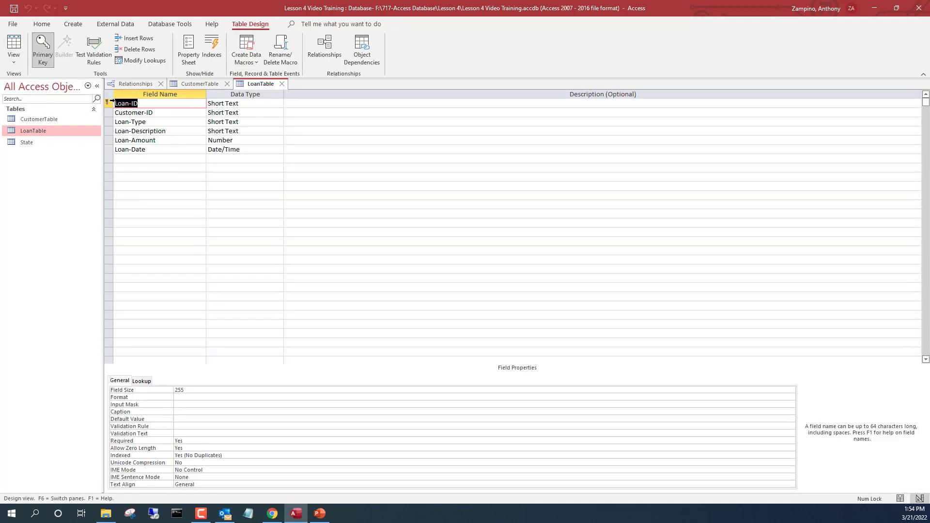
left_click(43, 59)
Change the Loan-ID field size from 255 to 10.
left_click(213, 389)
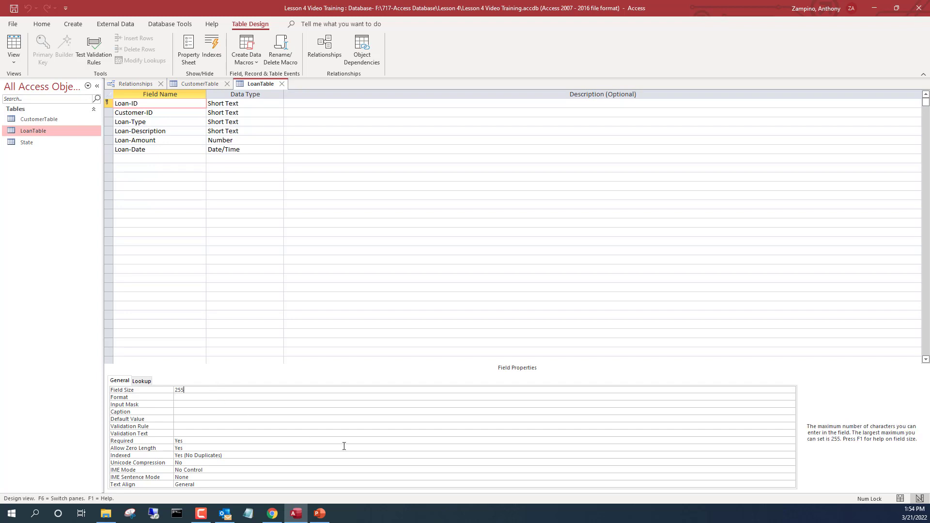
key("BackSpace")
key("BackSpace")
key("BackSpace")
type("10")
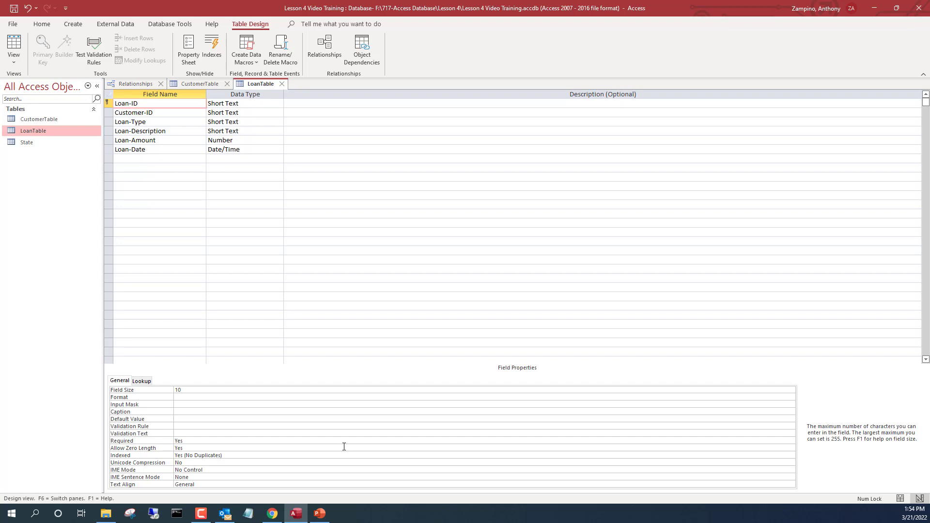